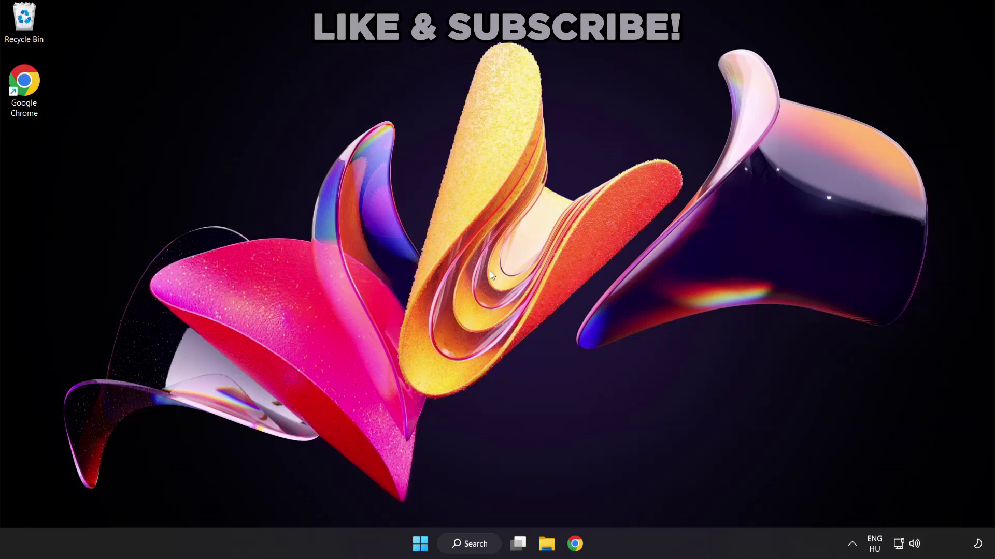
Search Windows for 'device manager' and launch Device Manager from the best match
click(480, 547)
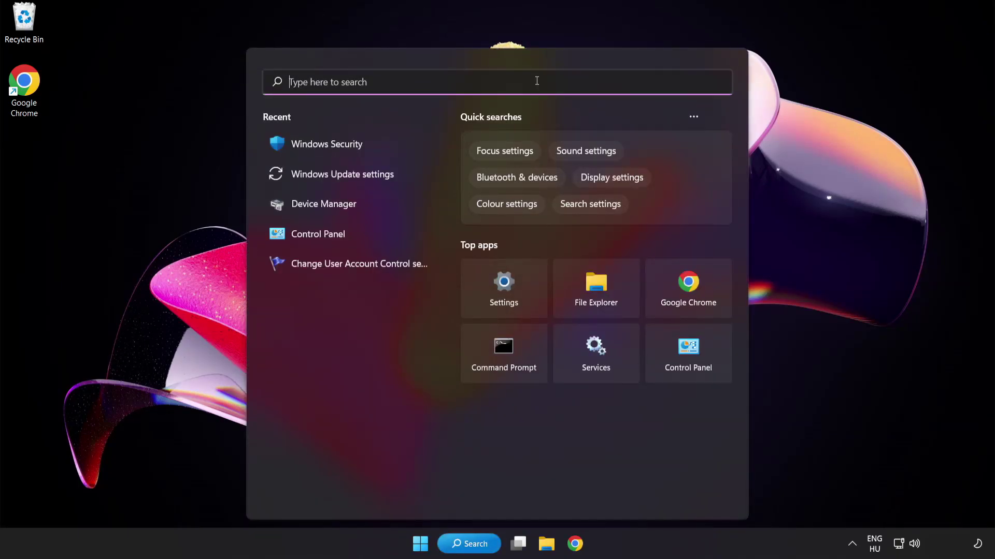
text(device m)
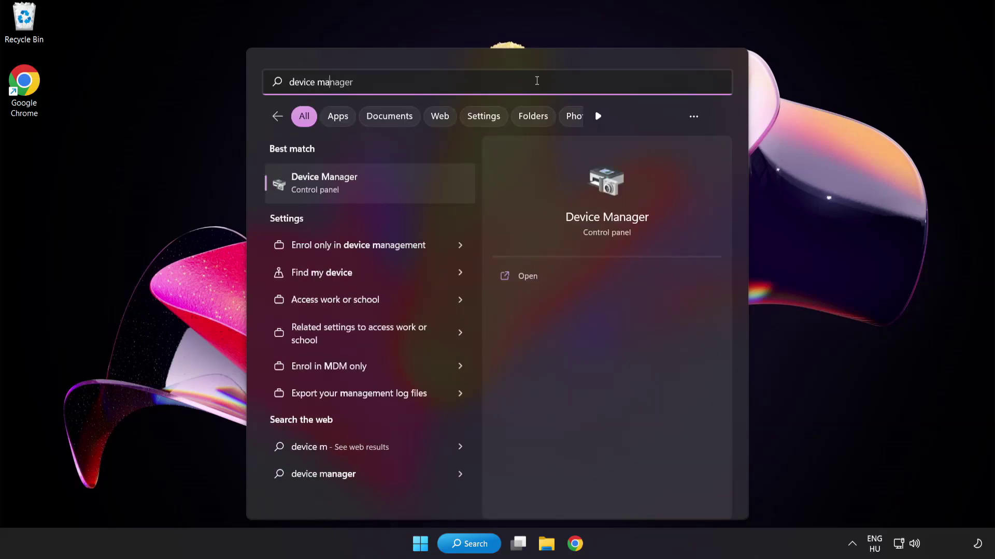
text(anager)
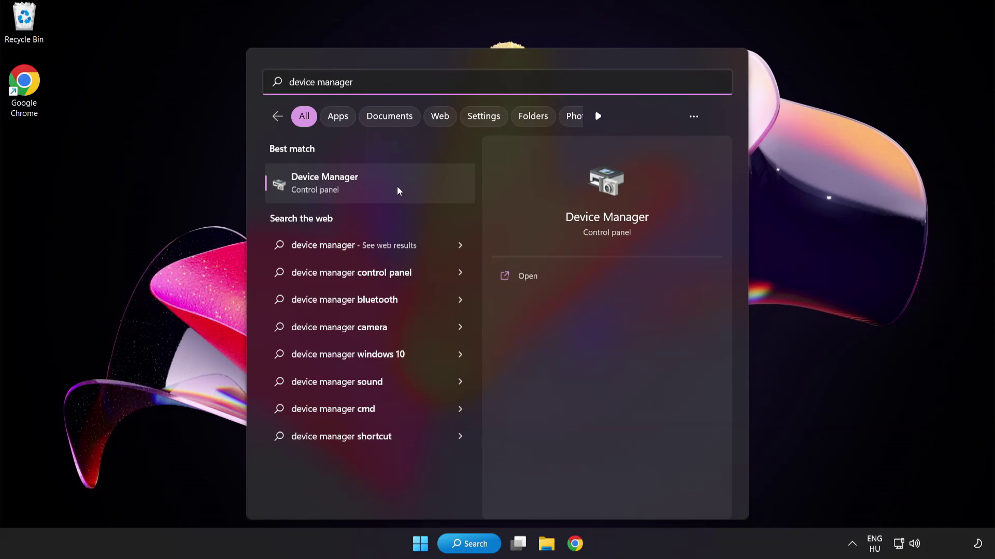
click(397, 190)
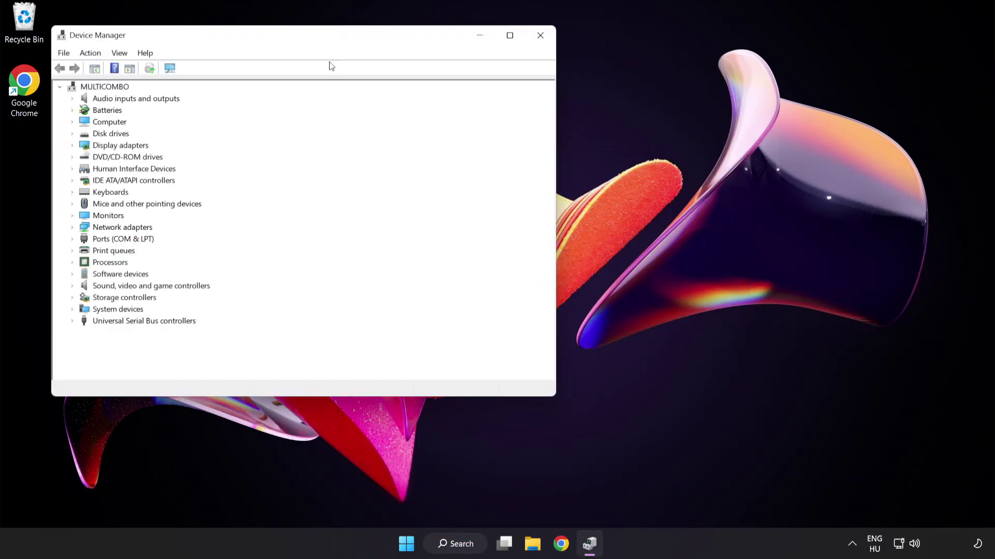
Expand Display adapters and bring up the driver options for the VMware SVGA 3D adapter
drag(320, 39, 487, 104)
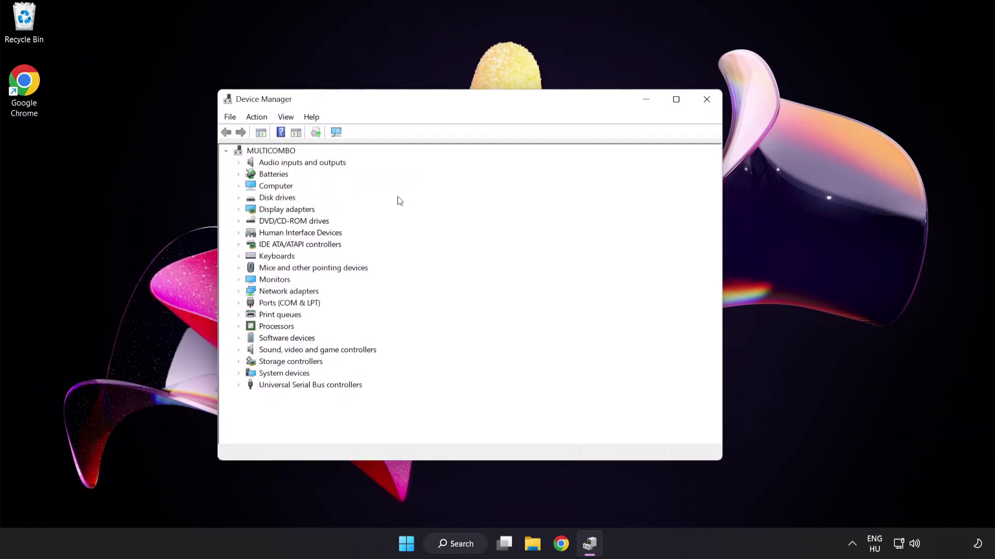
click(290, 213)
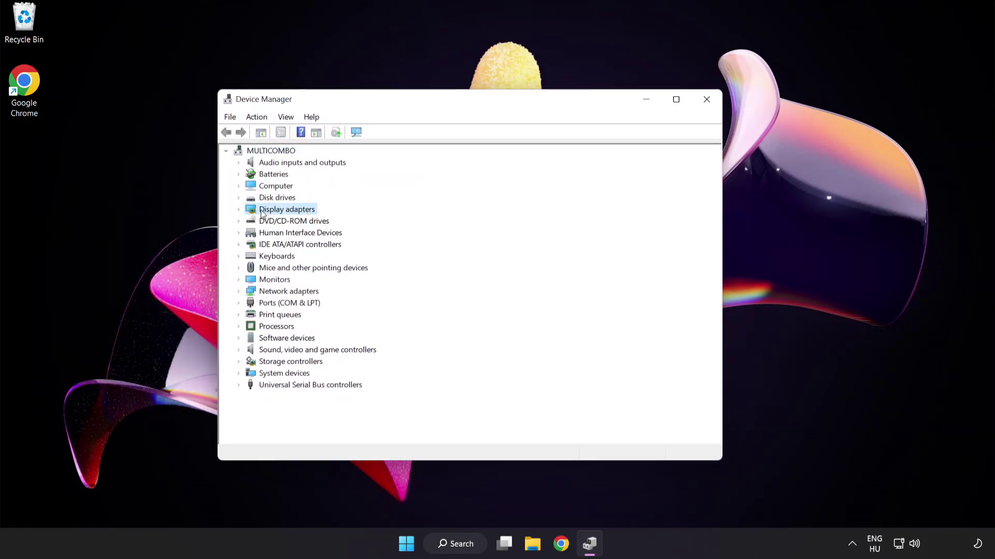
click(238, 210)
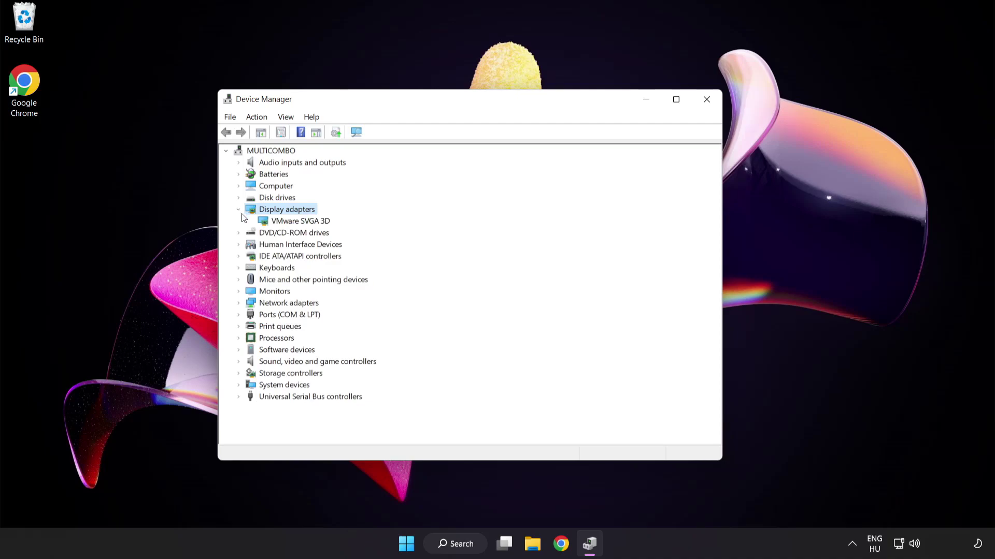
click(278, 223)
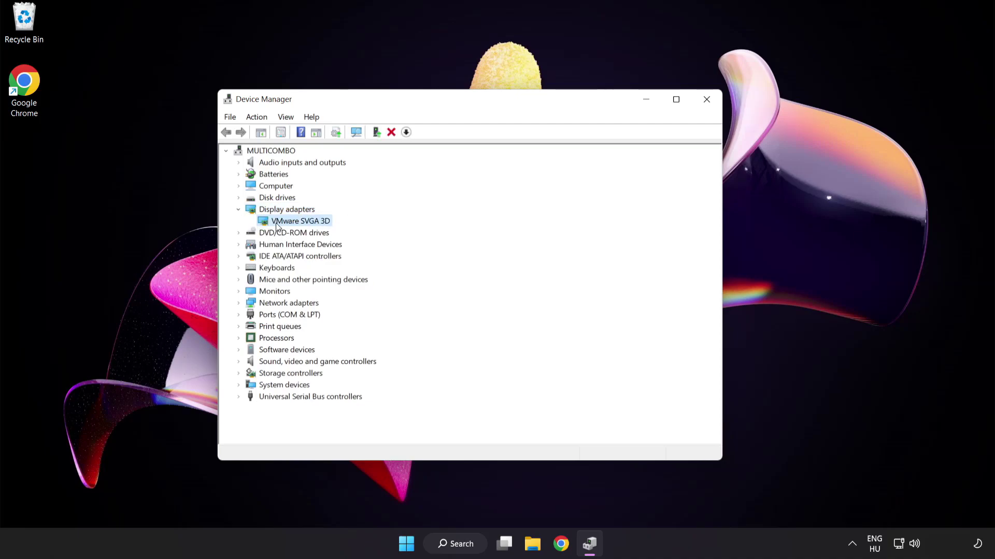
right_click(292, 221)
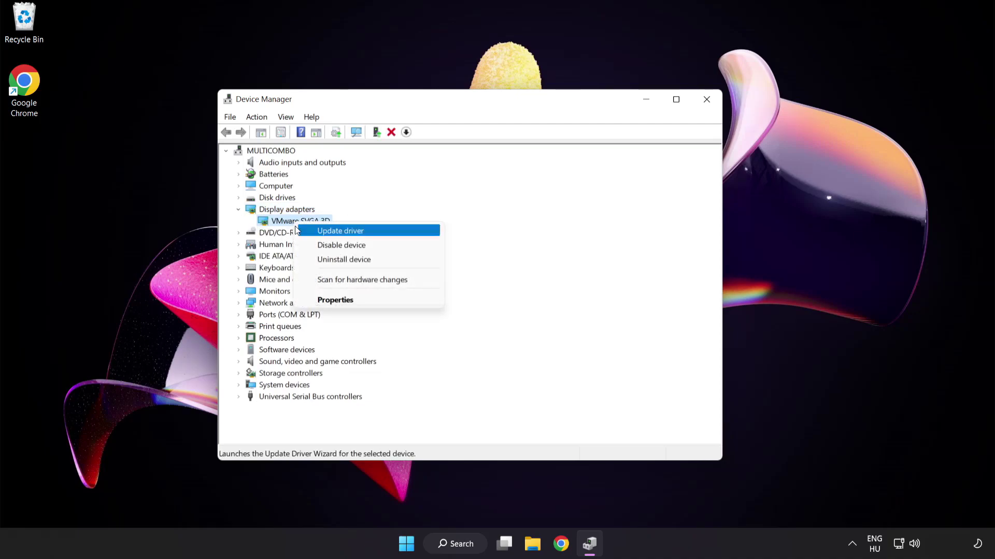
Auto-search for a VMware SVGA 3D driver and close the wizard once the best one is confirmed installed
click(385, 229)
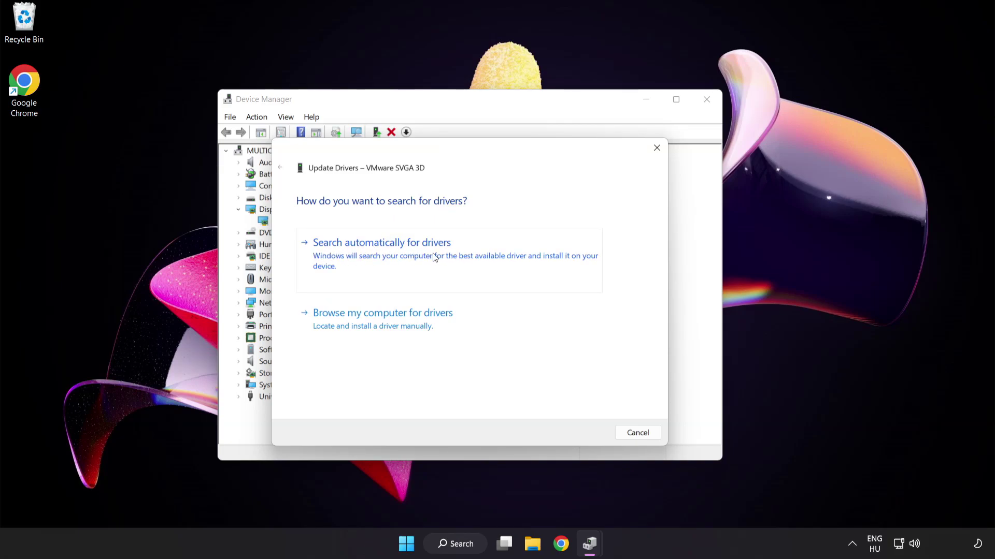
click(434, 258)
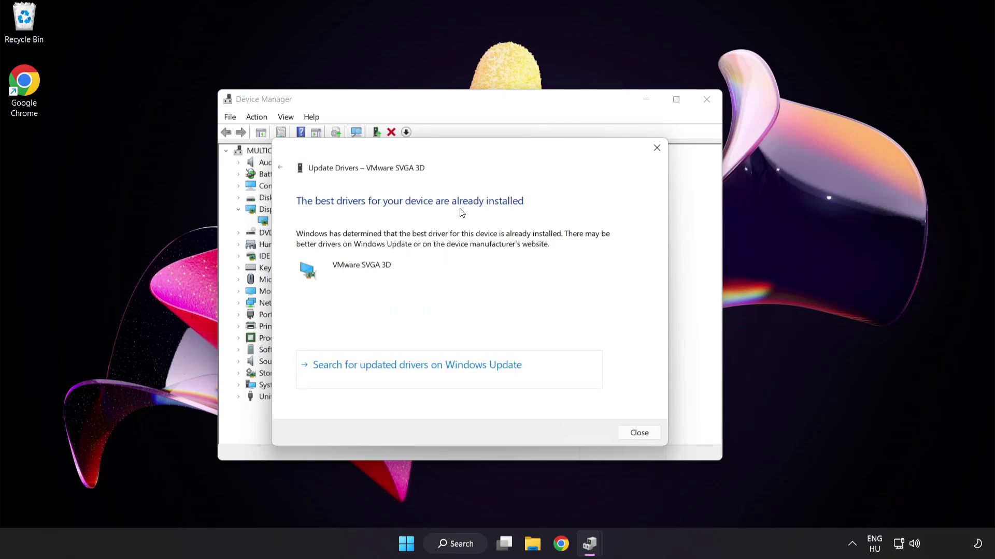
click(637, 436)
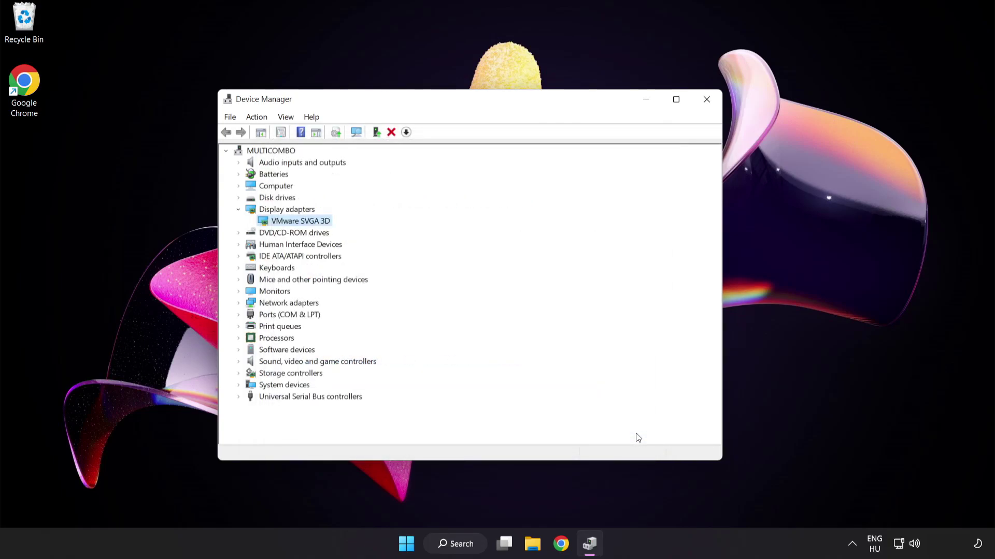
Close Device Manager and search Windows for 'update'
click(706, 104)
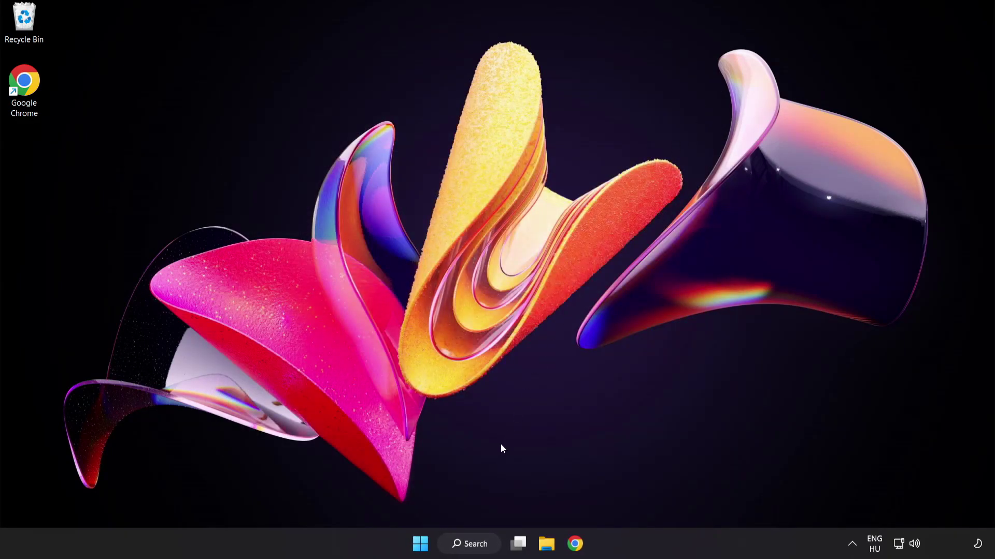
click(482, 548)
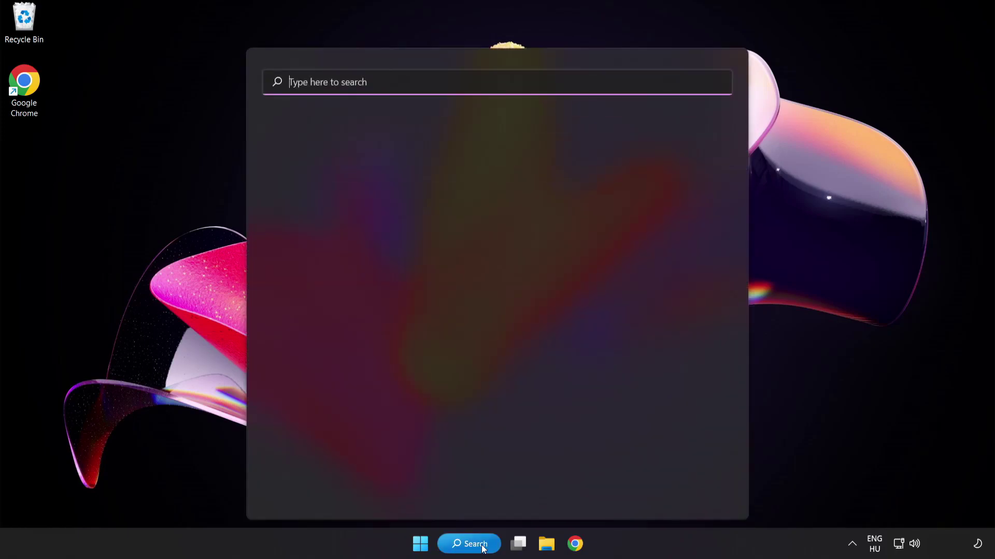
text(u)
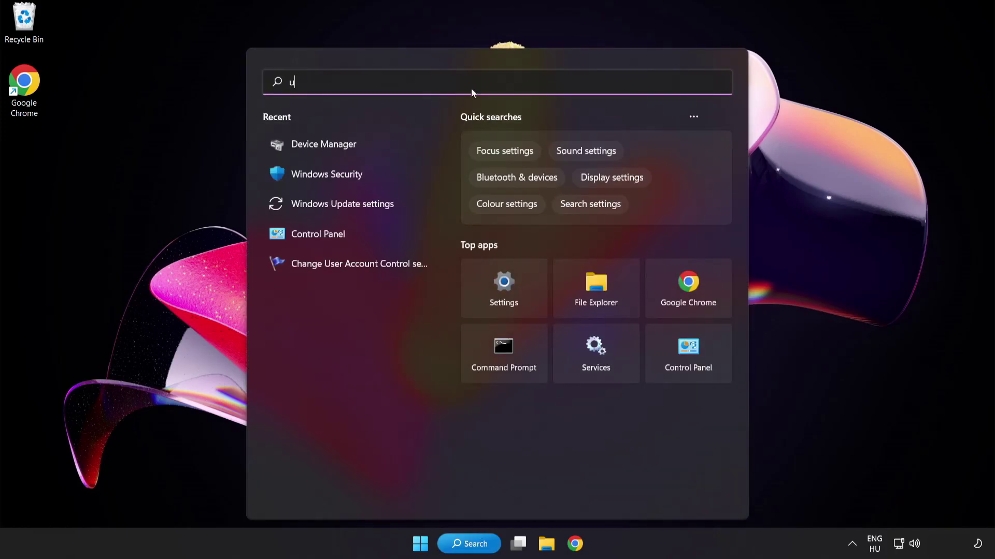
text(pdate)
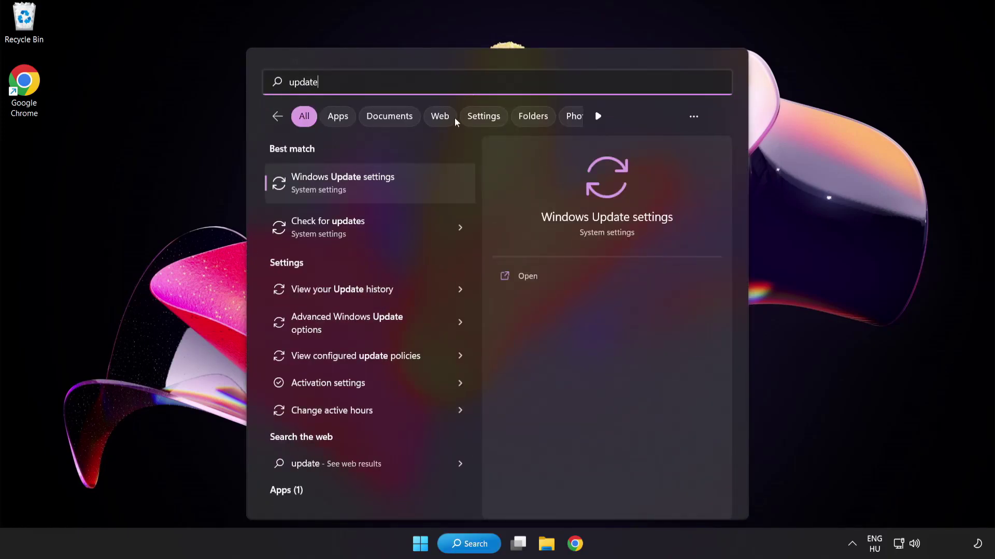
Check for updates in Windows Update settings, confirm it's up to date, then close Settings
click(380, 189)
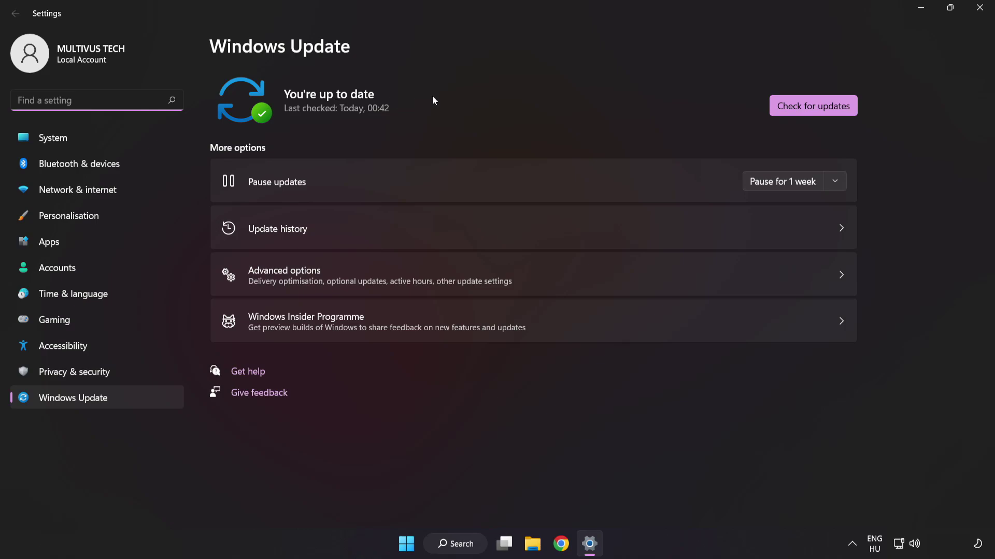
click(809, 111)
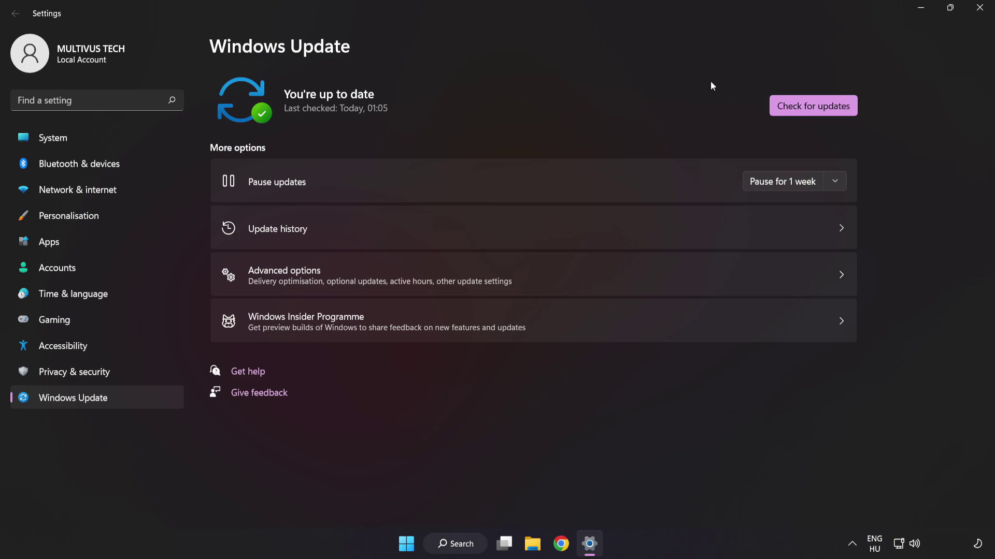
click(979, 14)
Open the Compatibility settings in the YOUR NOT WORKING APP shortcut's Properties
click(67, 105)
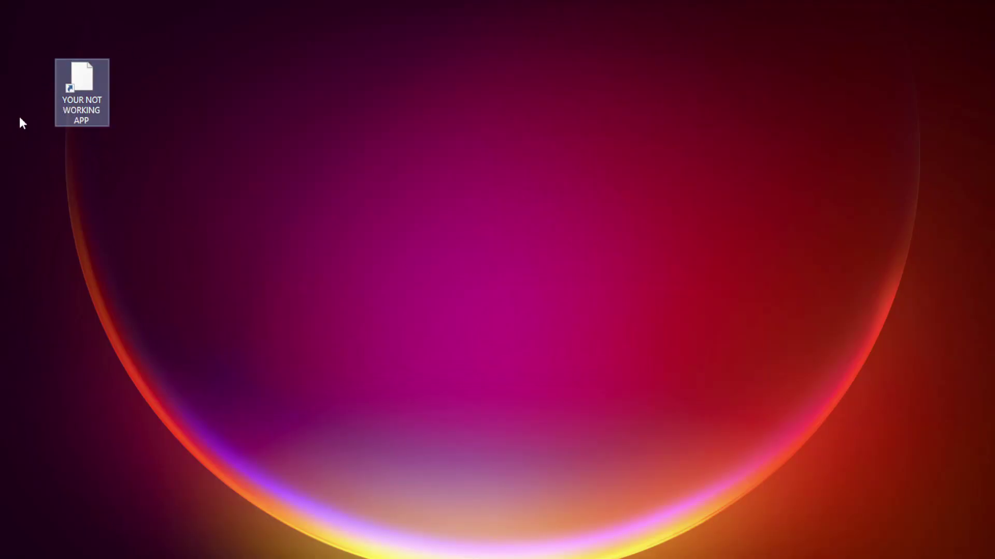
right_click(81, 75)
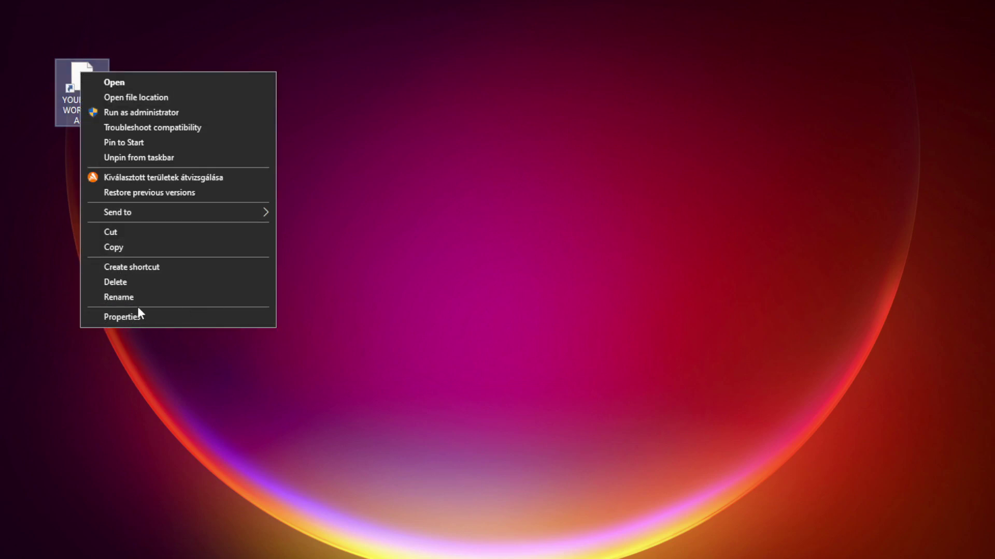
click(200, 317)
mouse_move(218, 84)
mouse_down()
mouse_move(447, 77)
mouse_move(503, 110)
mouse_up()
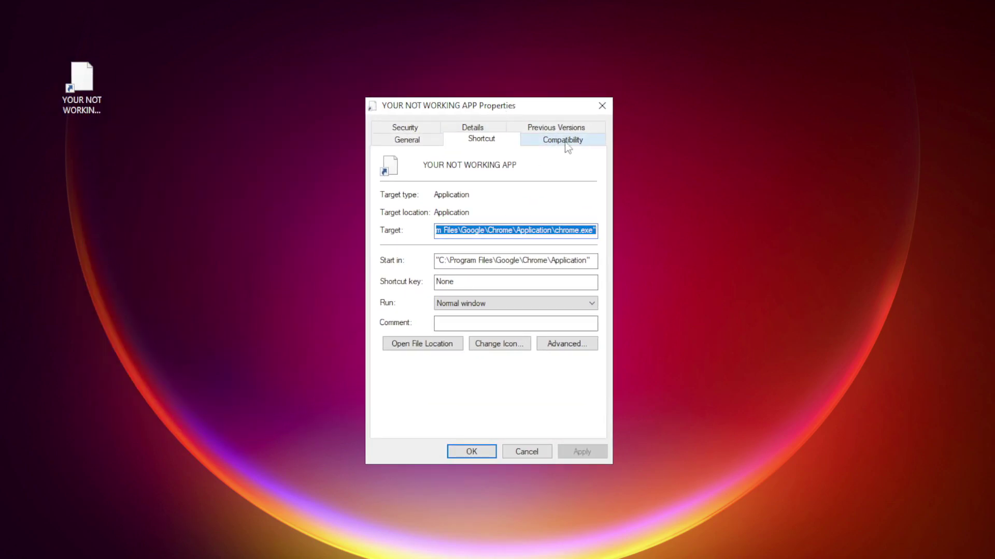
click(585, 148)
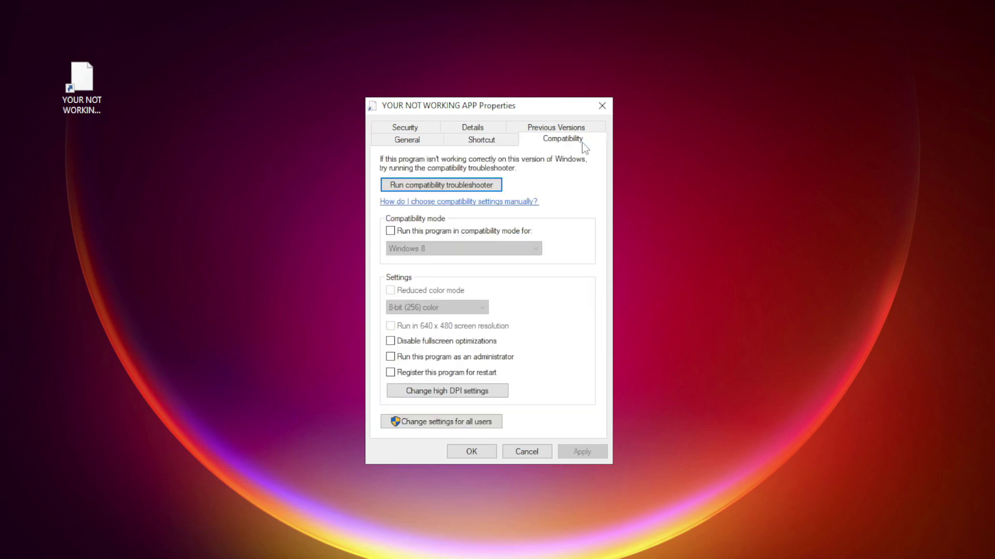
Enable Windows 8 compatibility mode, disable fullscreen optimizations and run as administrator, then apply
click(404, 231)
click(442, 248)
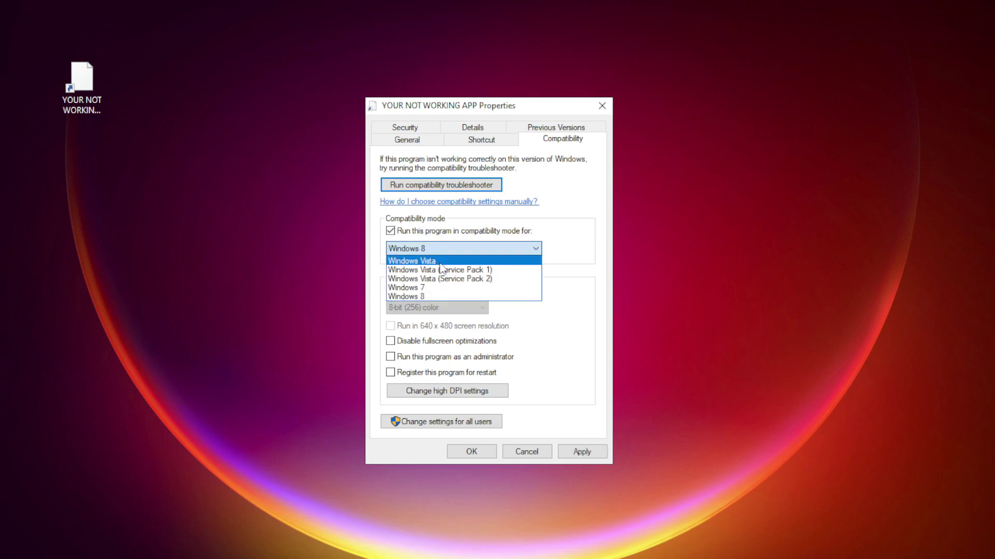
click(435, 296)
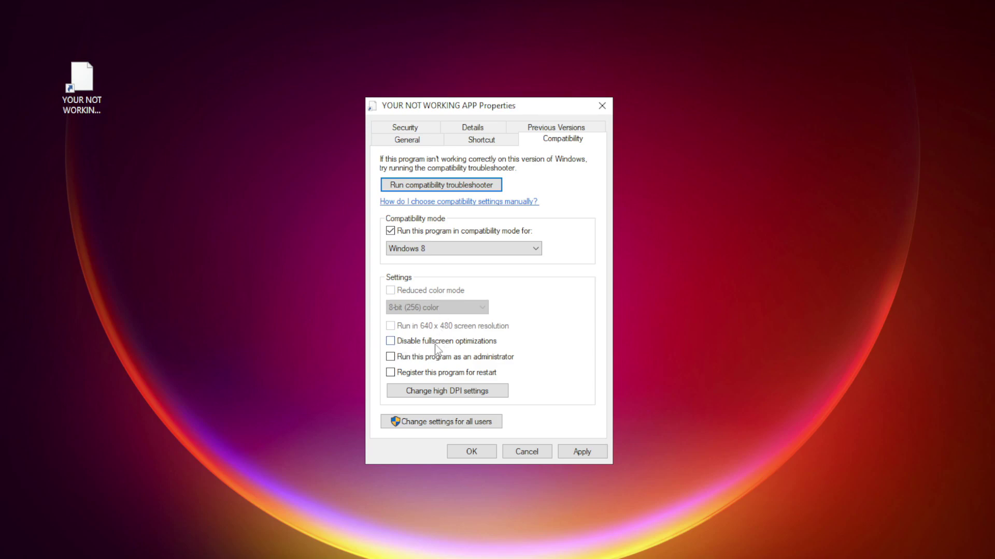
click(434, 343)
click(421, 358)
click(583, 454)
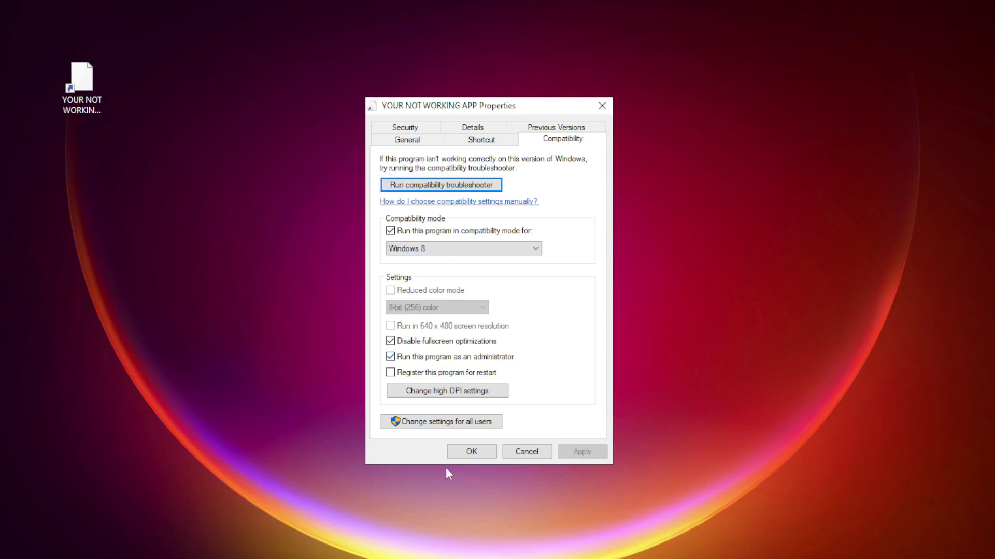
click(473, 453)
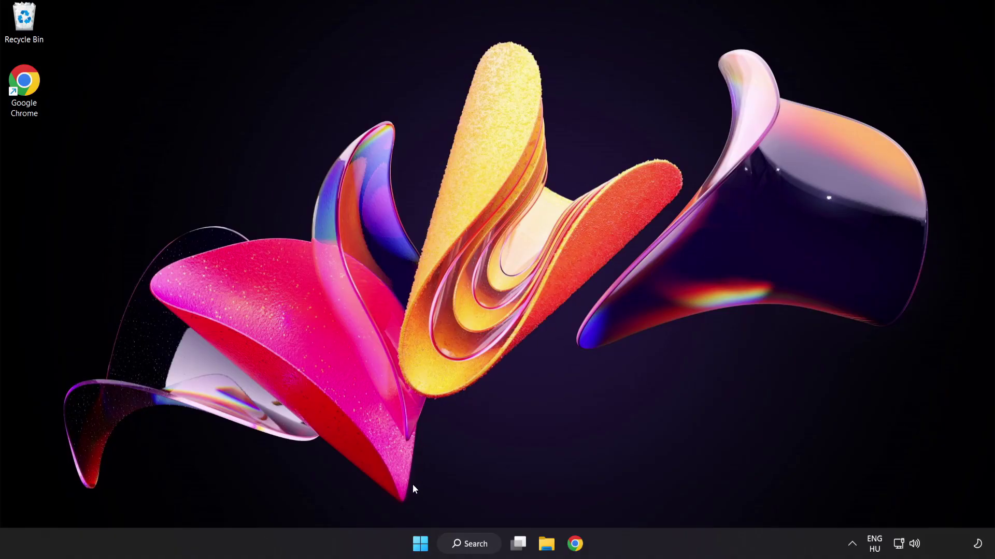
Open Task Manager's startup apps list and disable Cortana at startup
right_click(422, 546)
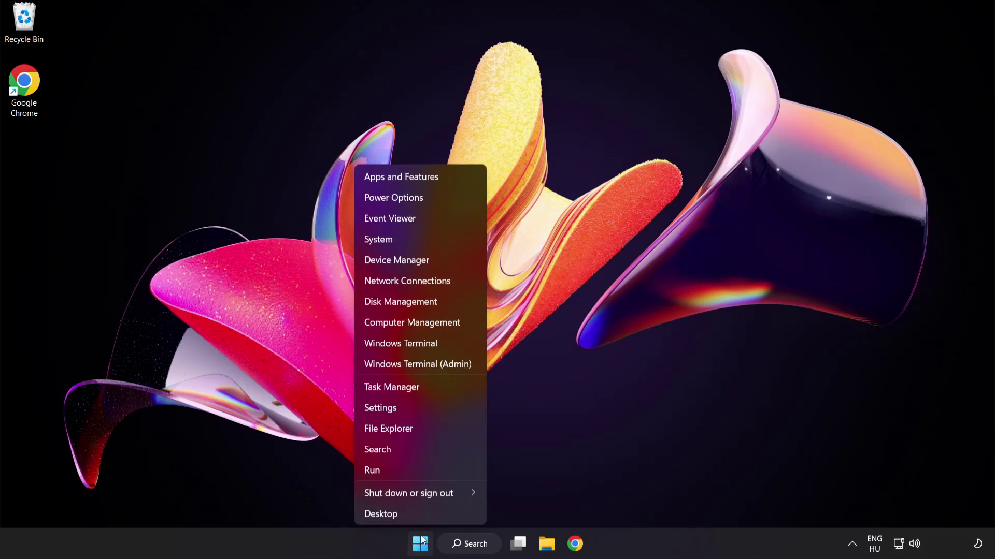
click(430, 390)
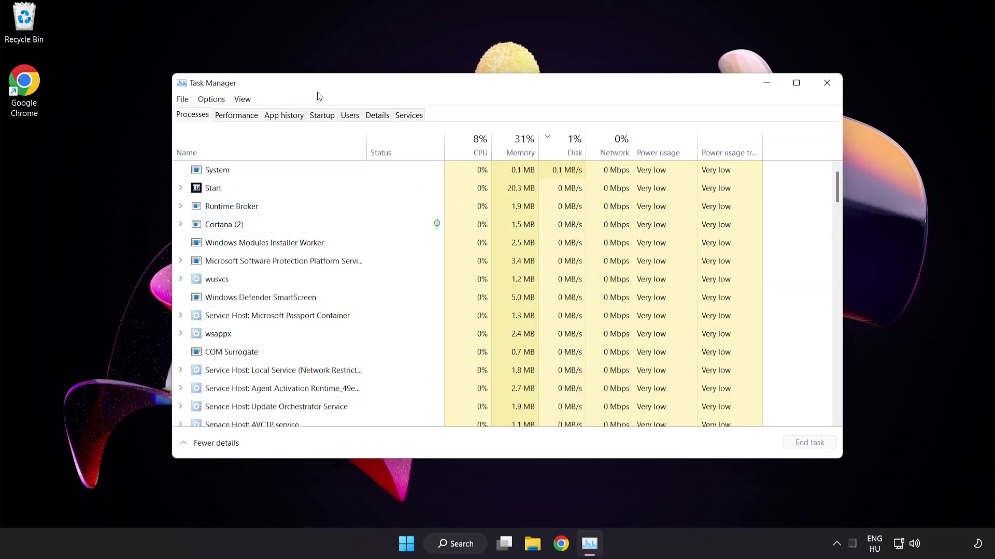
click(328, 118)
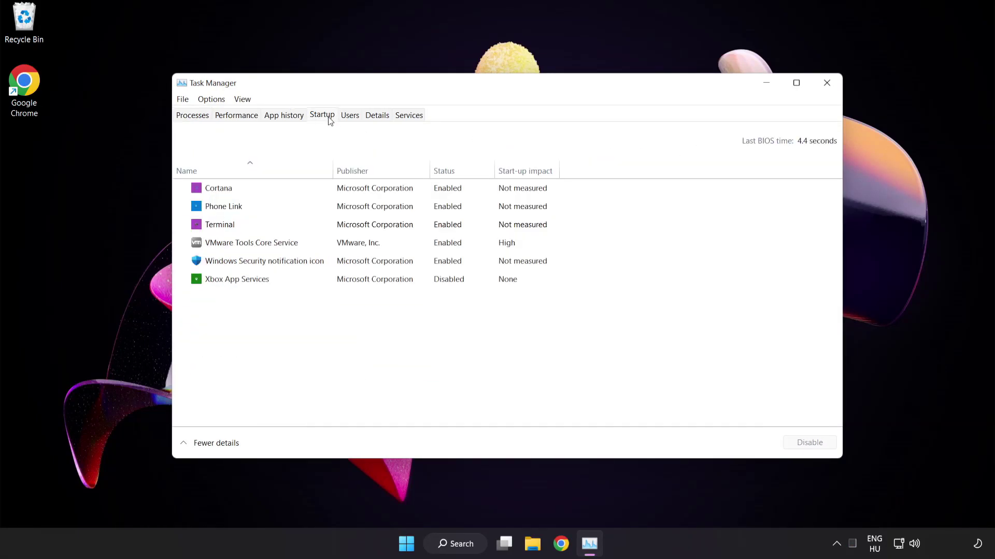
click(330, 193)
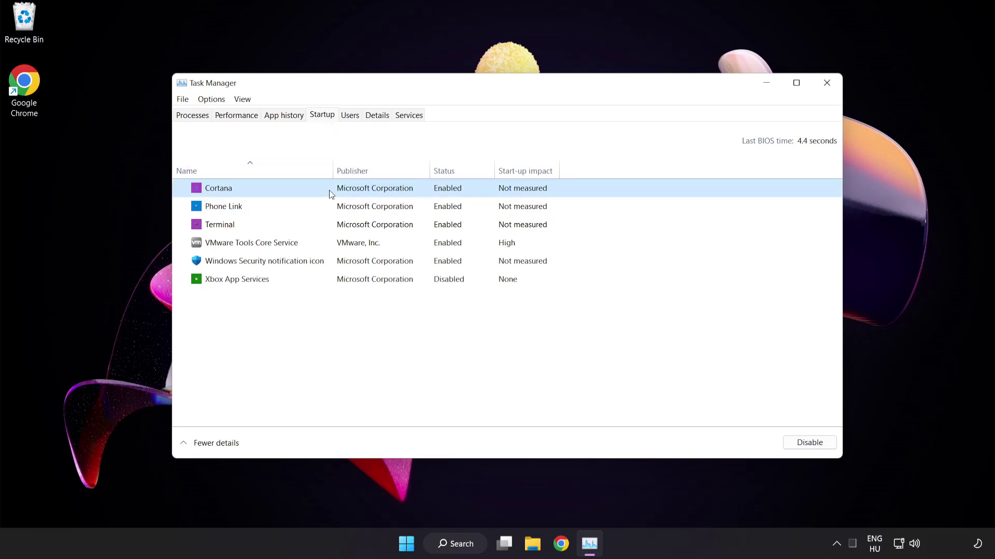
click(816, 449)
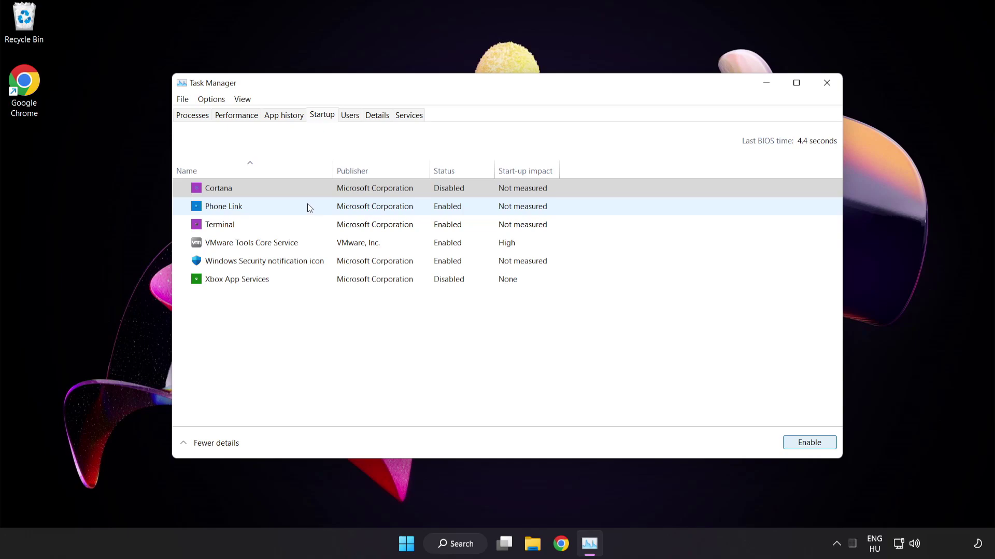
Disable Phone Link, Terminal and the Windows Security notification icon at startup
click(306, 205)
click(804, 449)
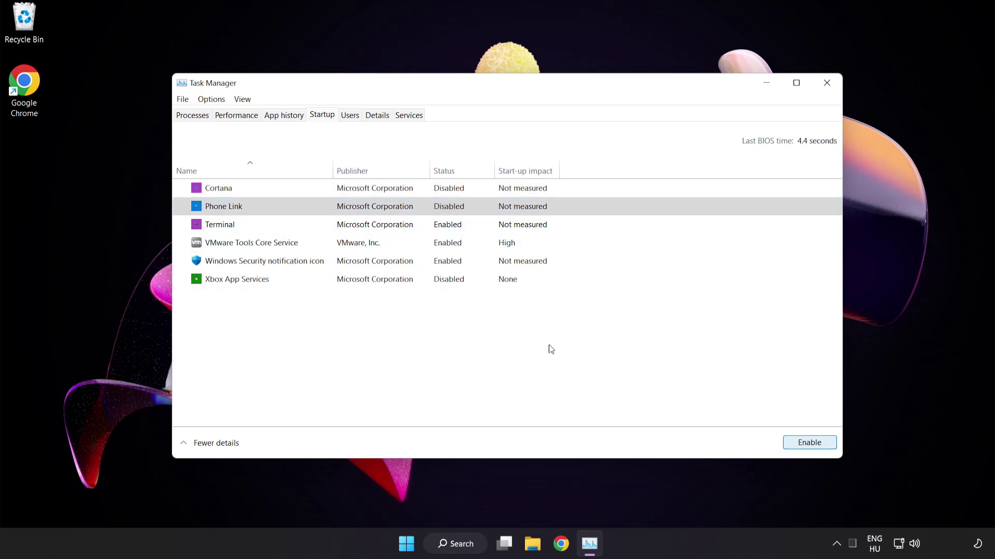
click(315, 225)
click(808, 443)
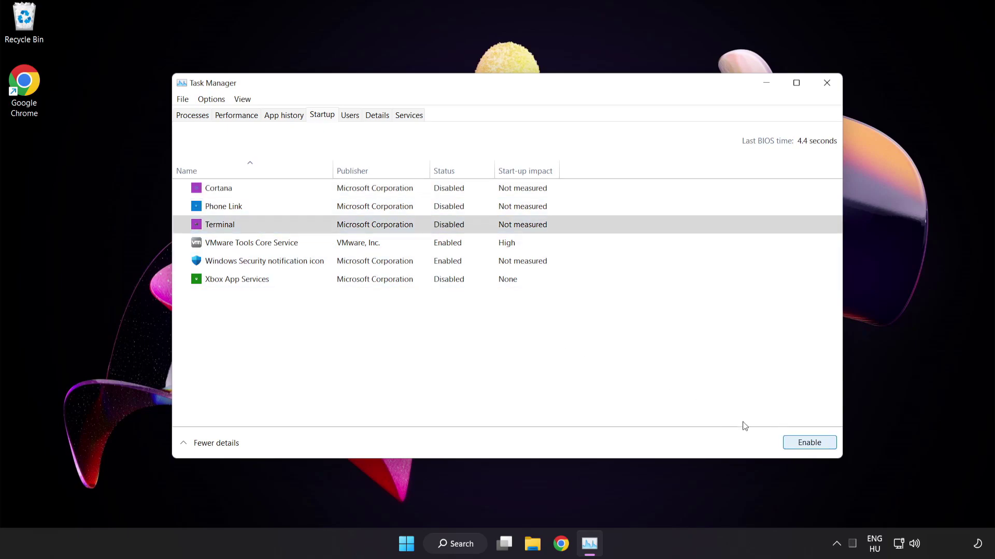
click(338, 263)
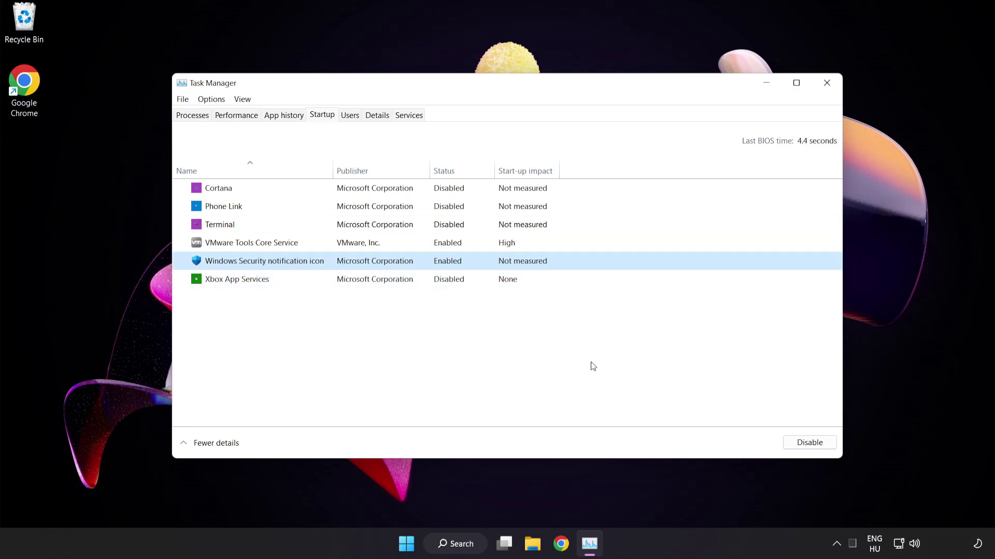
click(793, 446)
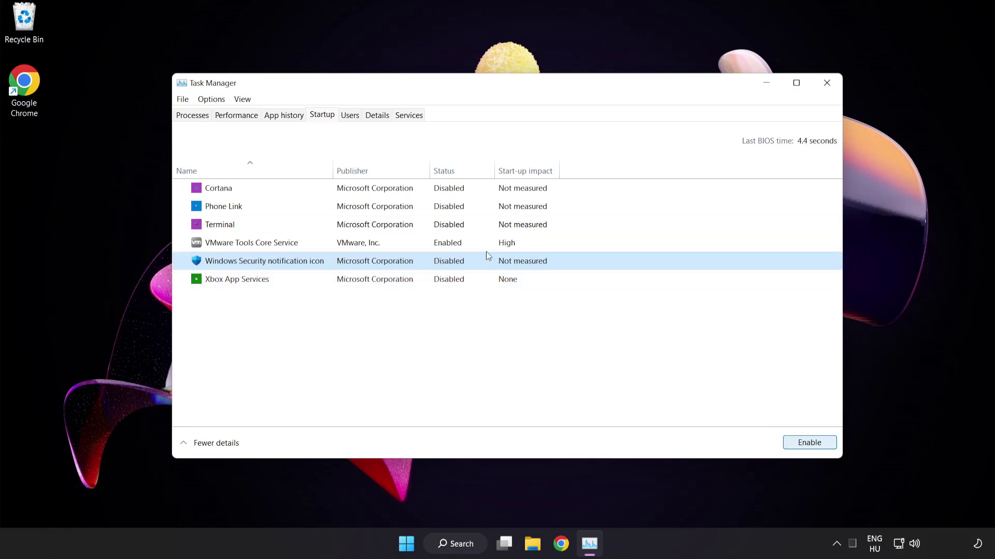
Close Task Manager, search 'cmd' and launch Command Prompt as administrator
click(826, 86)
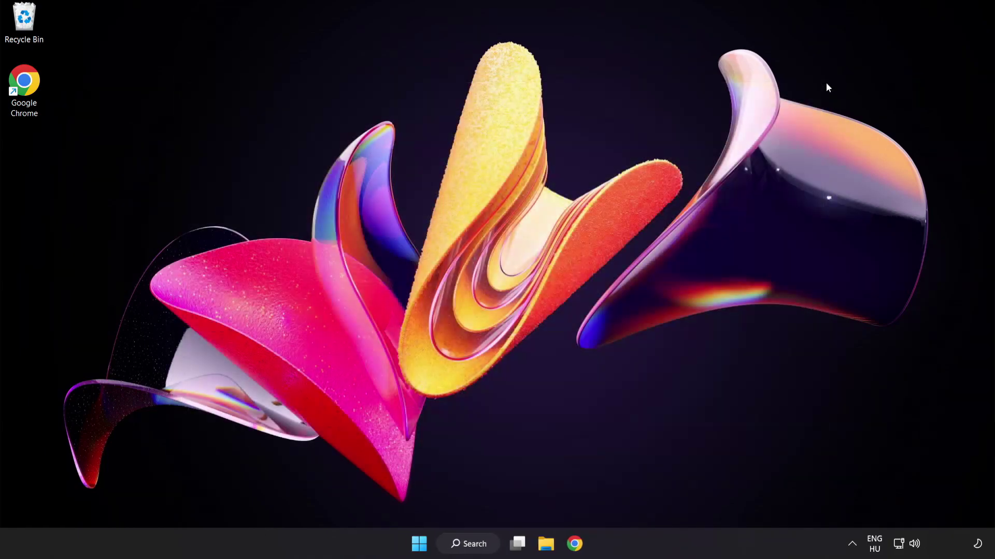
click(470, 544)
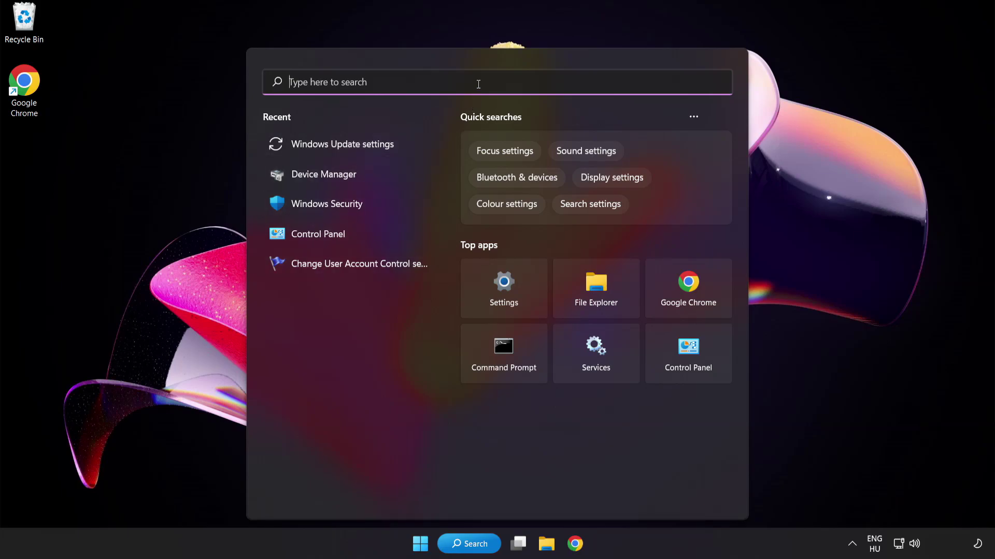
text(cmd)
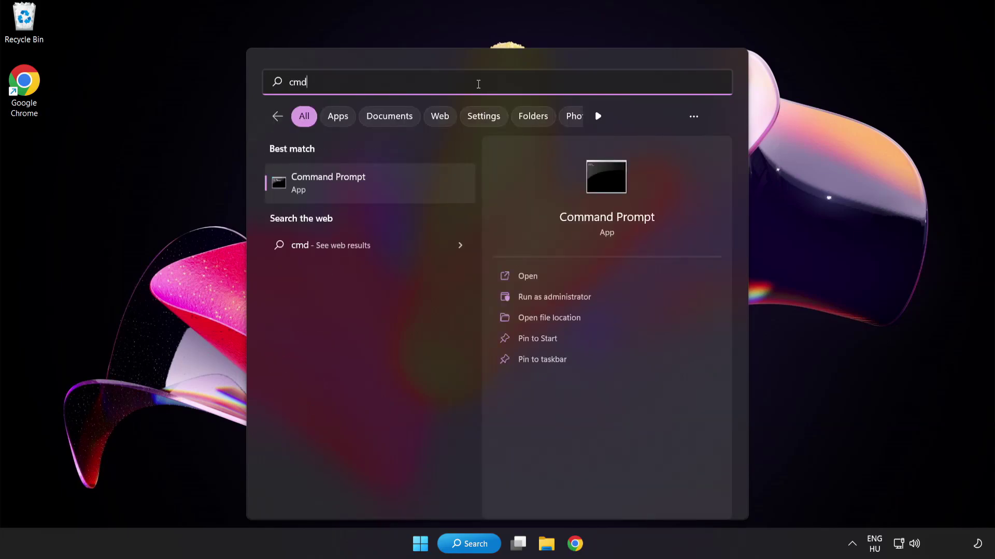
right_click(372, 192)
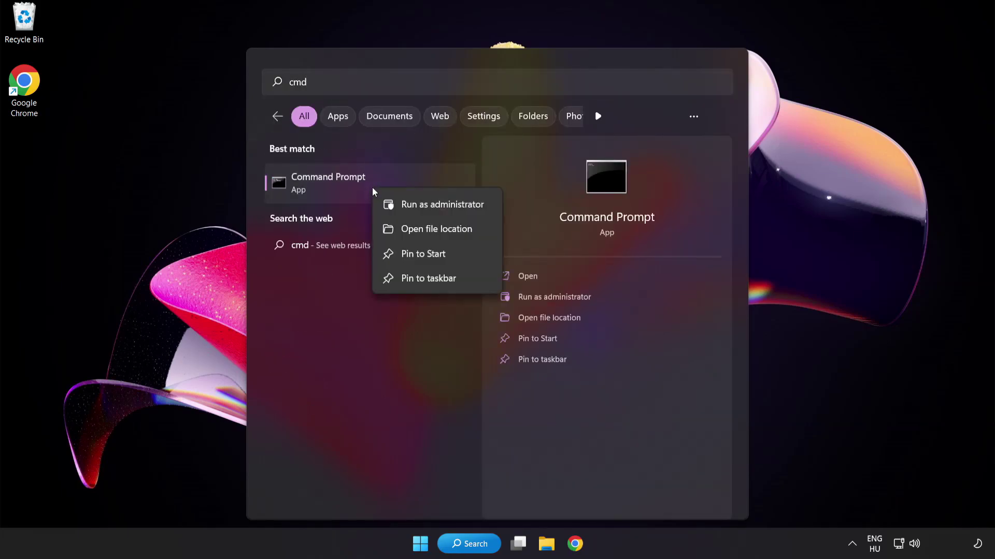
click(419, 210)
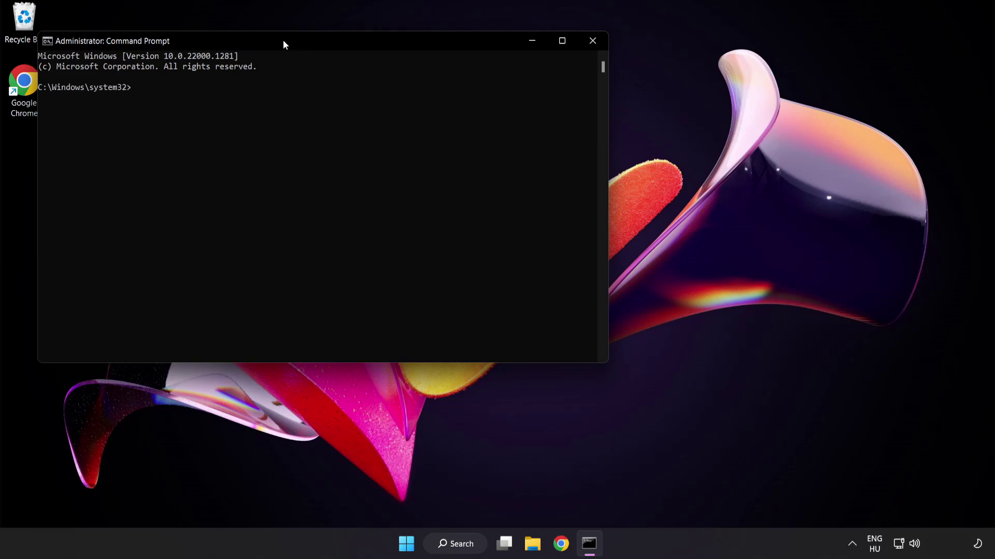
Run sfc /scannow, which finds no integrity violations, then close Command Prompt
drag(283, 39, 431, 95)
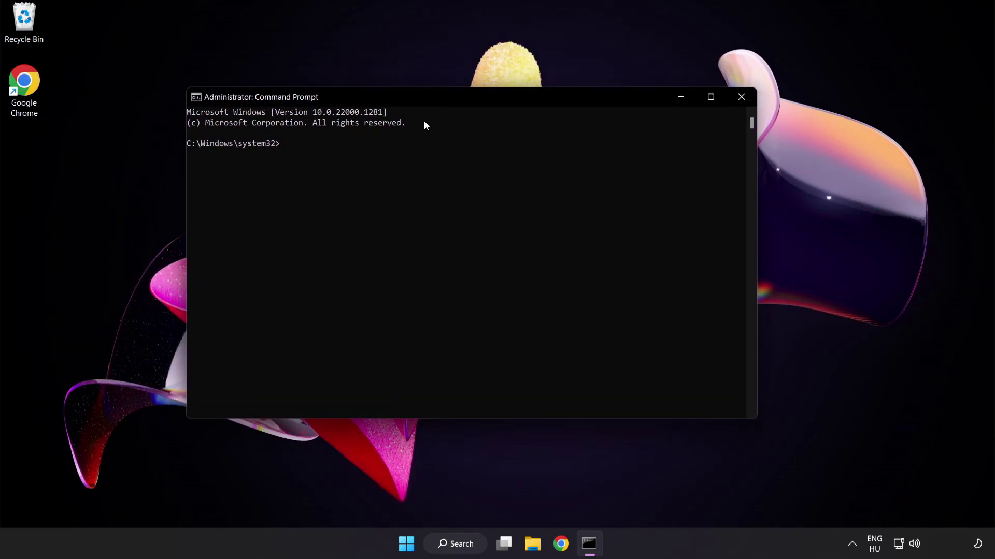
text(sfc)
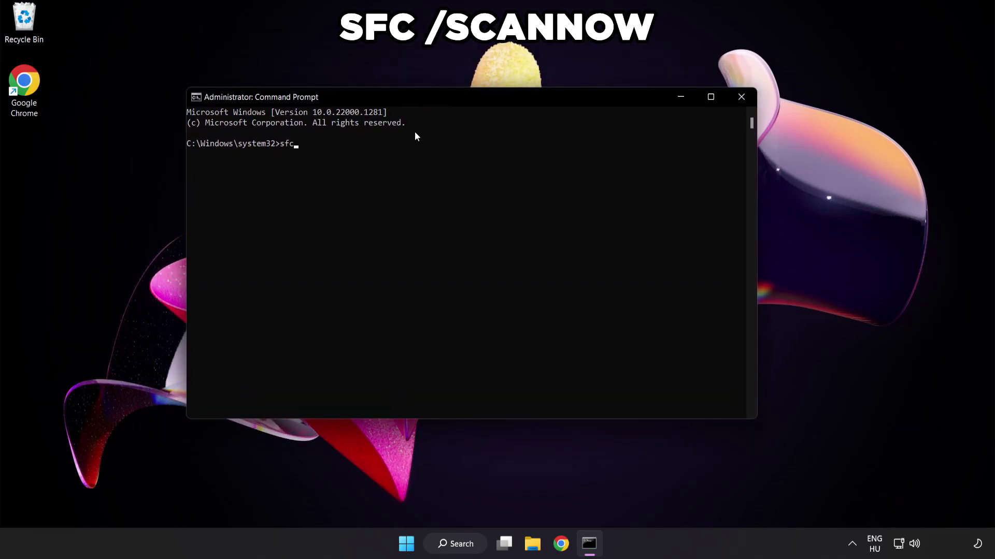
text( /scan)
text(now)
key(Return)
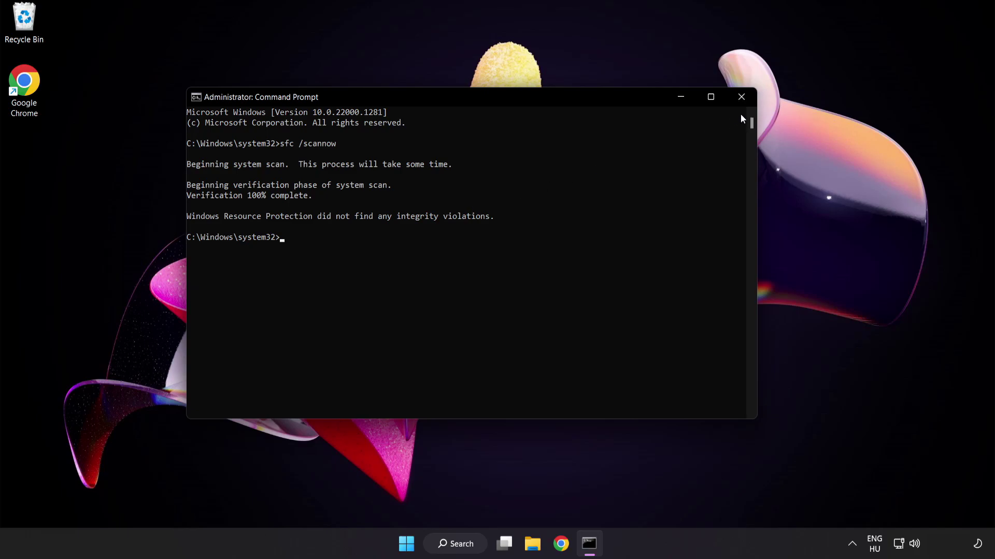
click(741, 99)
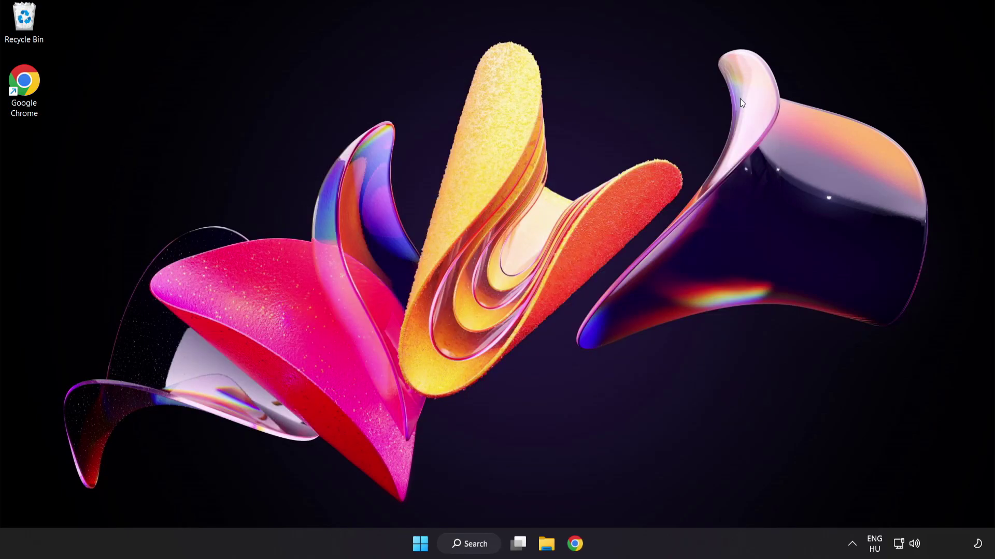
After glancing at Start's power options, launch Windows Security from a search for 'security'
click(420, 544)
click(658, 499)
click(477, 548)
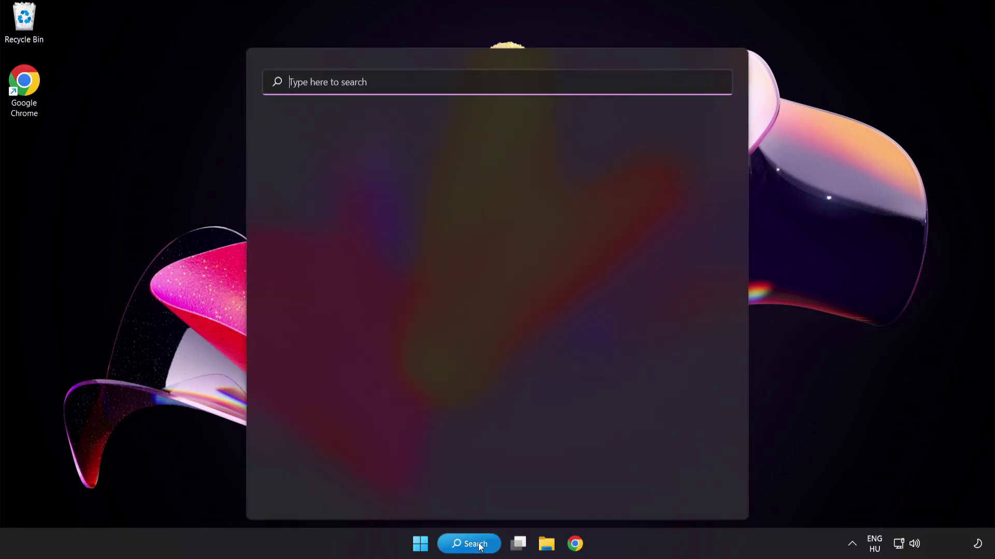
text(sec)
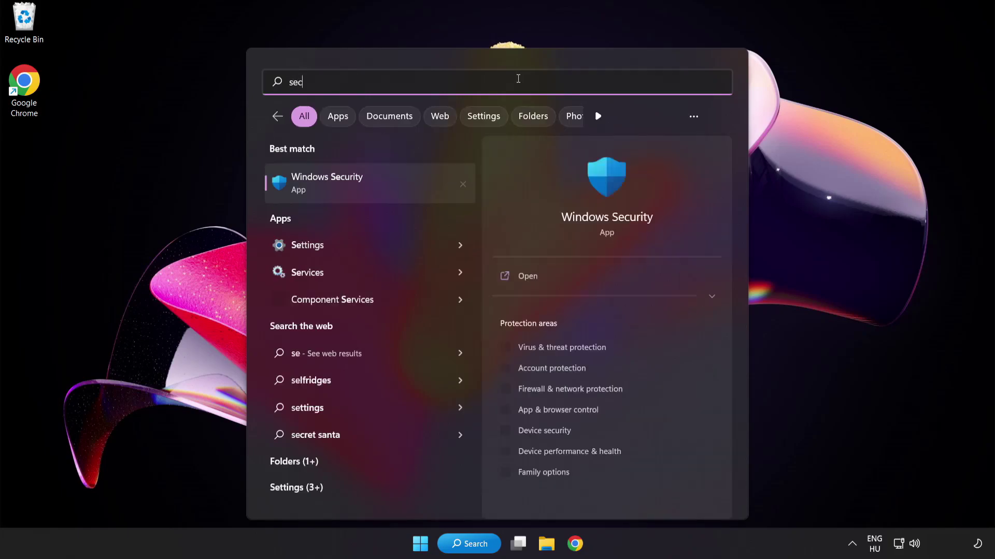
text(urity)
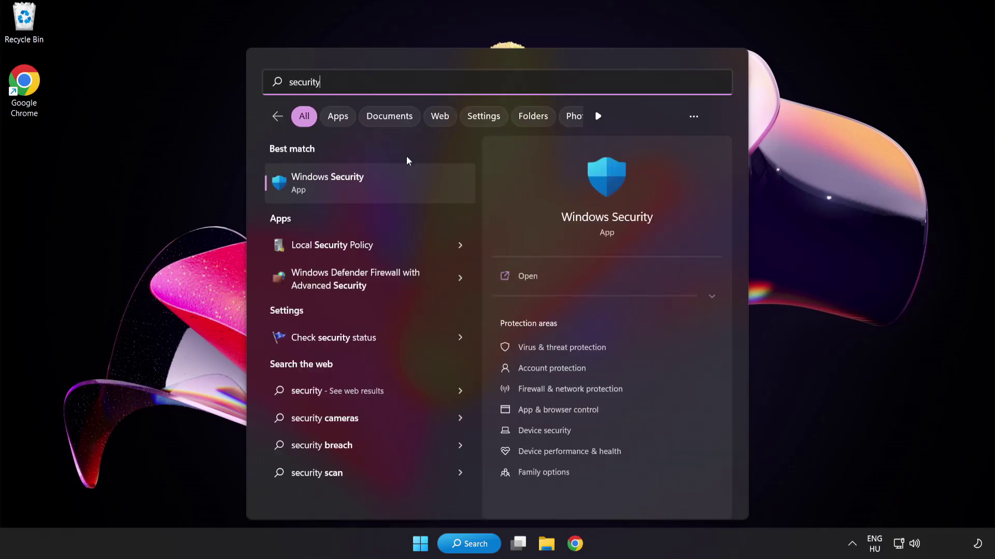
click(375, 185)
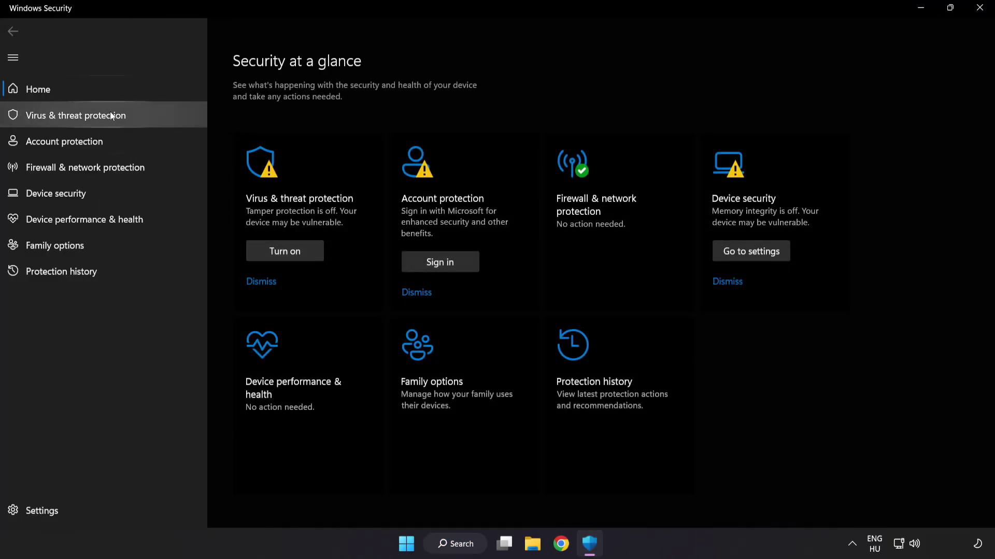
Open the Defender Exclusions list via Virus & threat protection settings, showing chrome.exe
click(151, 115)
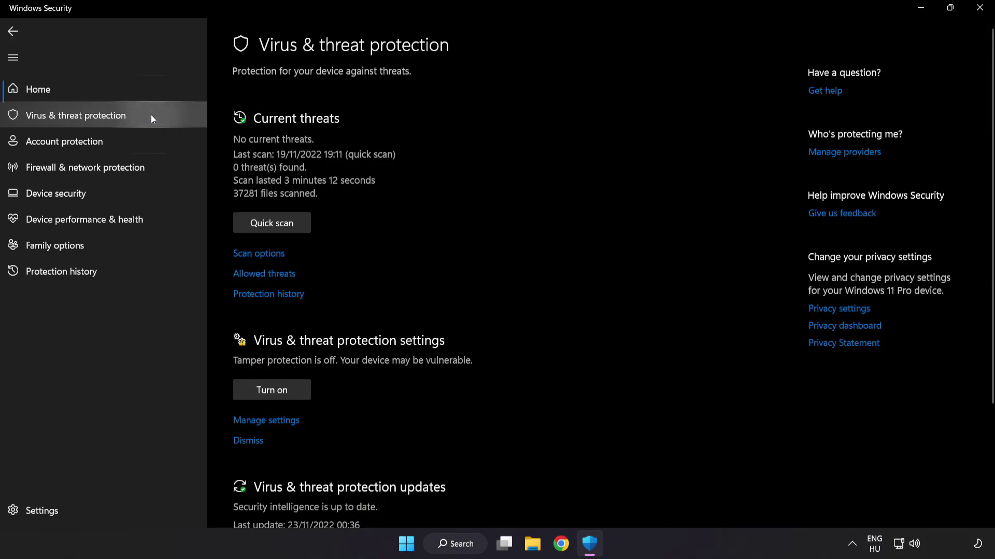
scroll(629, 151, down, 3)
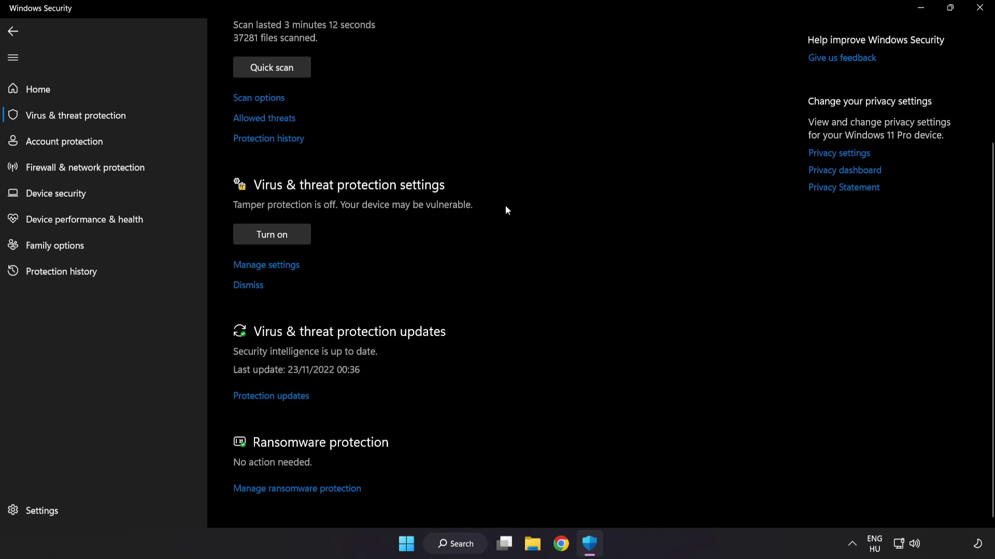
click(273, 265)
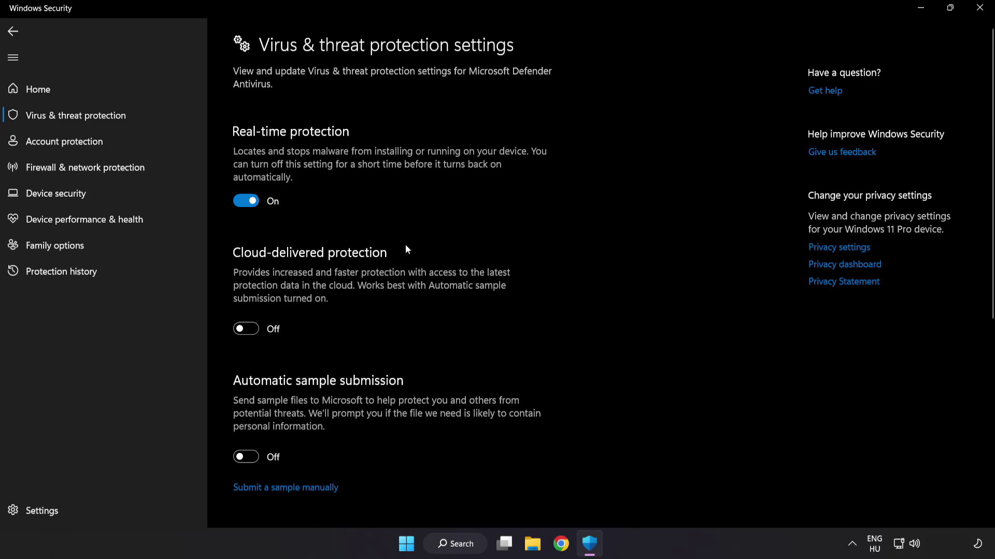
scroll(578, 271, down, 4)
scroll(578, 271, down, 2)
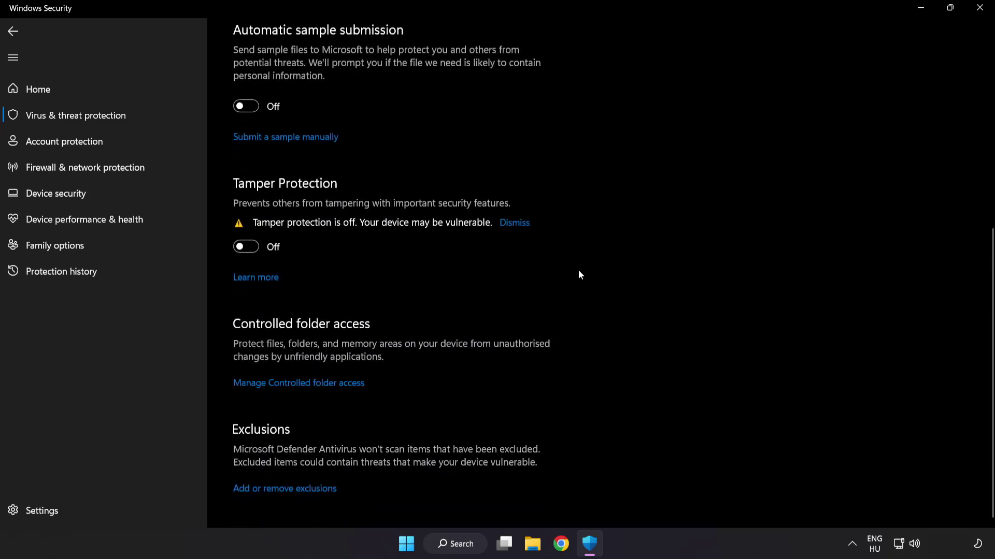
click(290, 489)
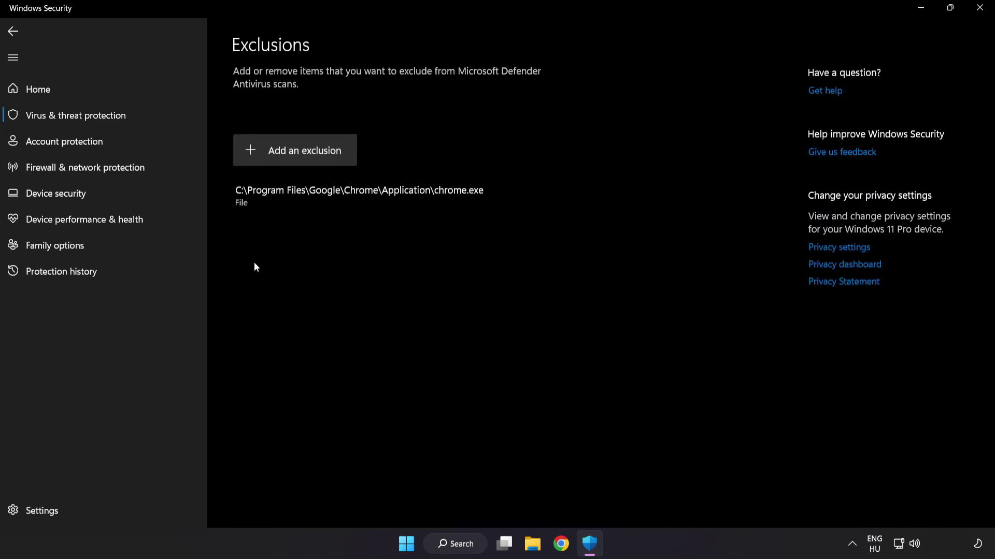
Add the shortcut in C:\Program Files (x86)\NOT WORKING APP as a file exclusion
click(297, 161)
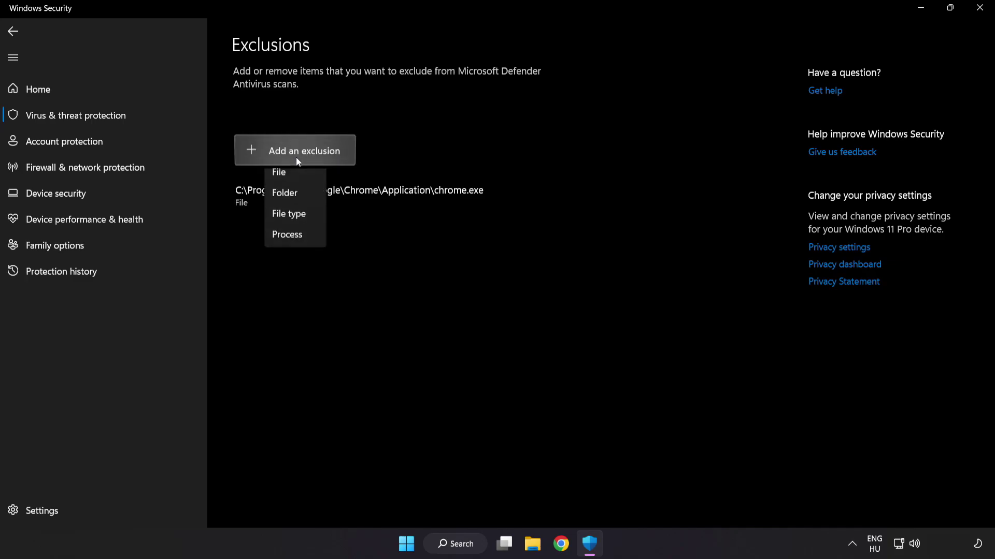
click(290, 184)
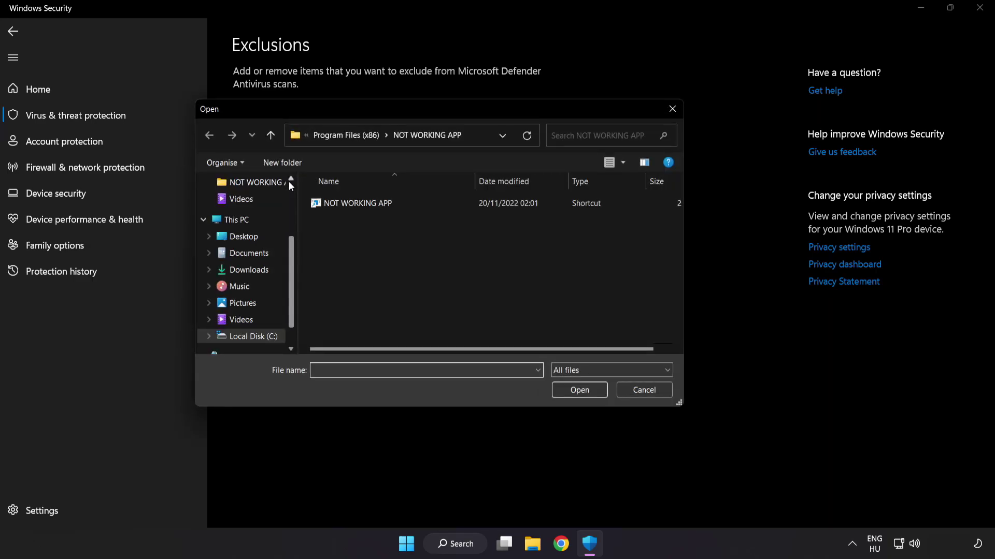
click(318, 139)
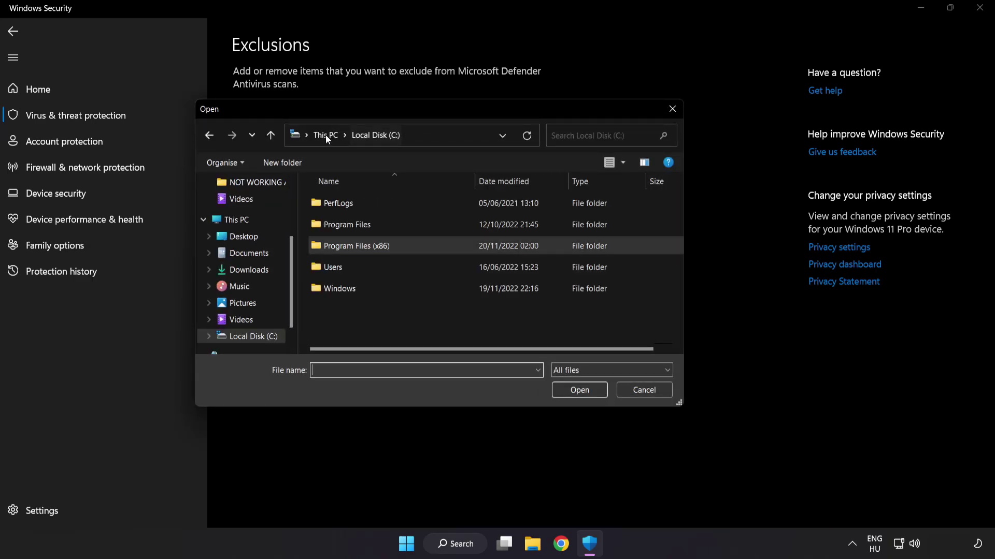
click(328, 135)
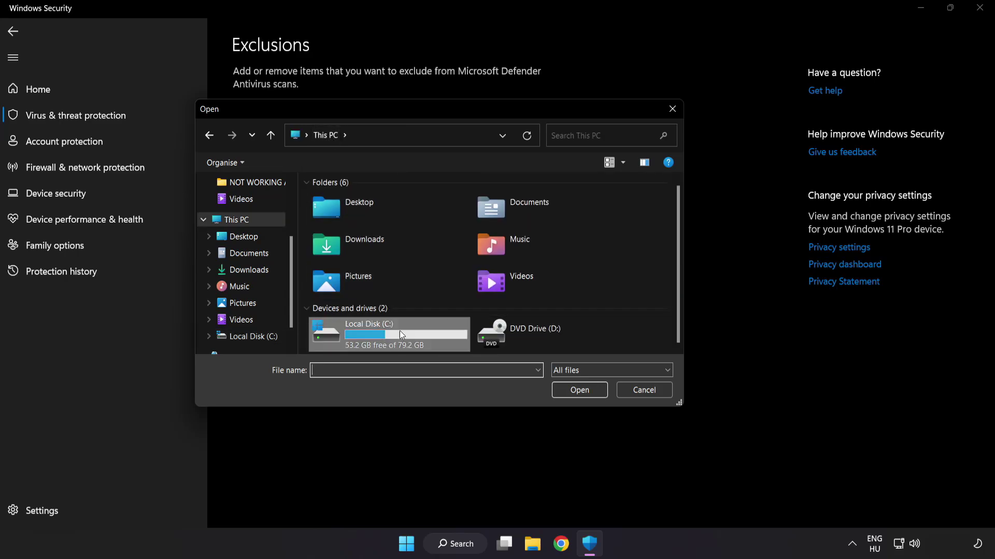
double_click(371, 339)
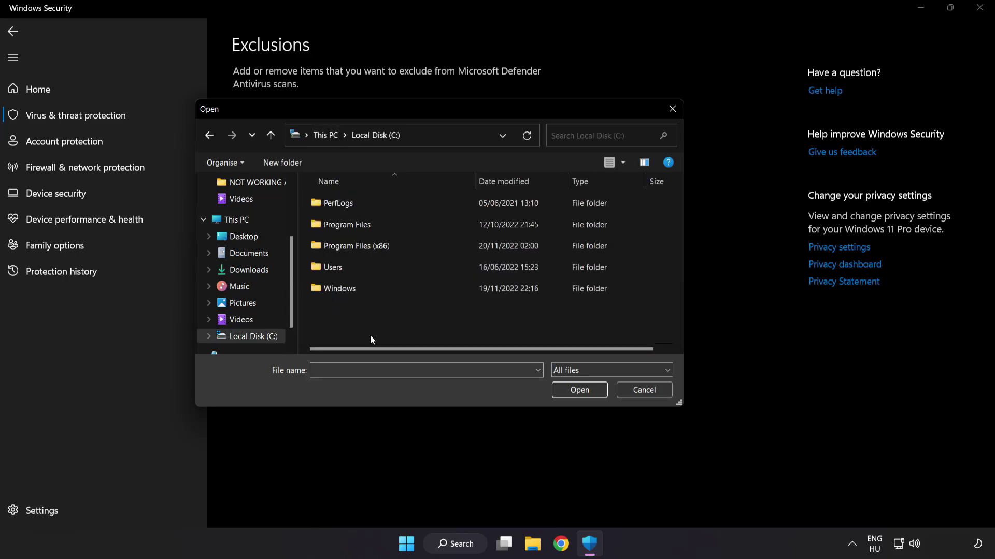
double_click(381, 240)
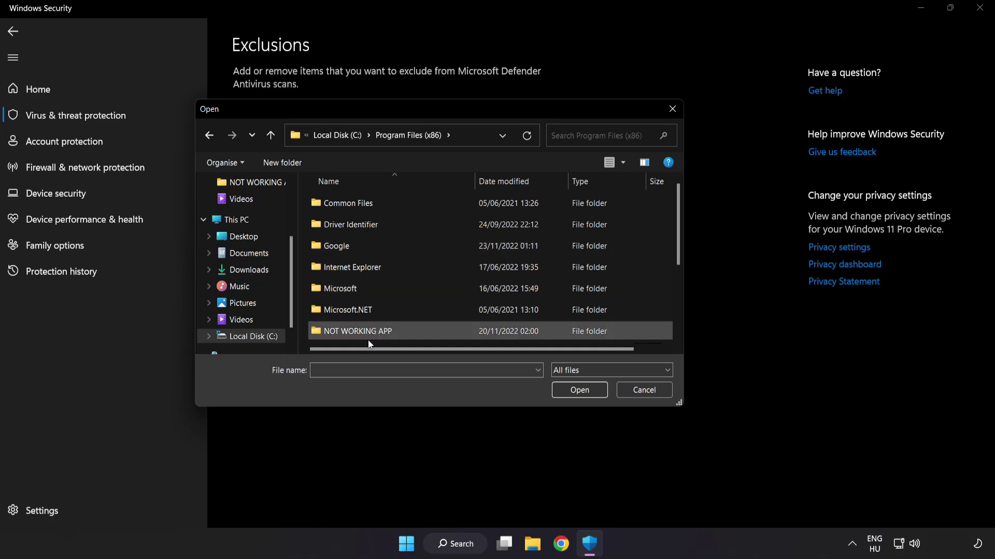
scroll(369, 323, down, 1)
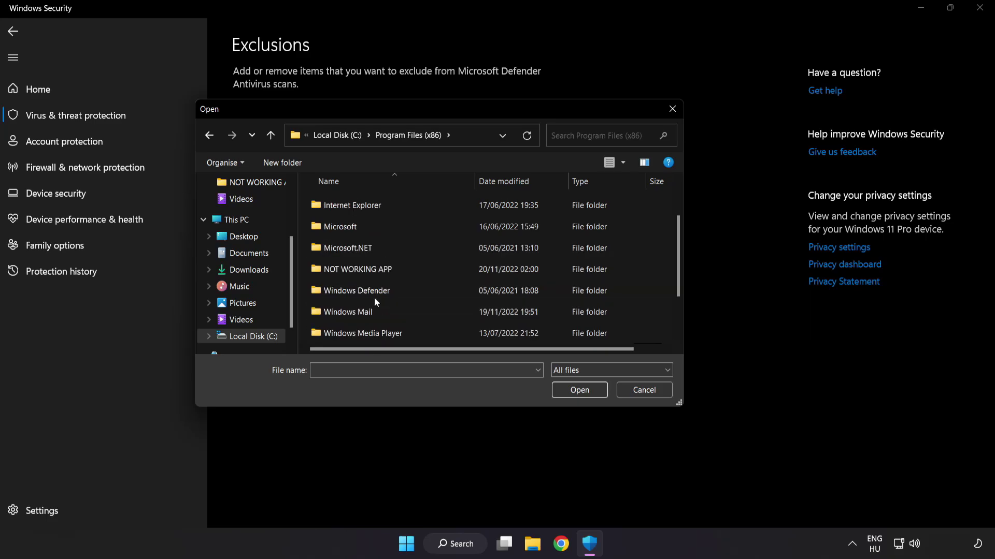
double_click(394, 269)
click(363, 207)
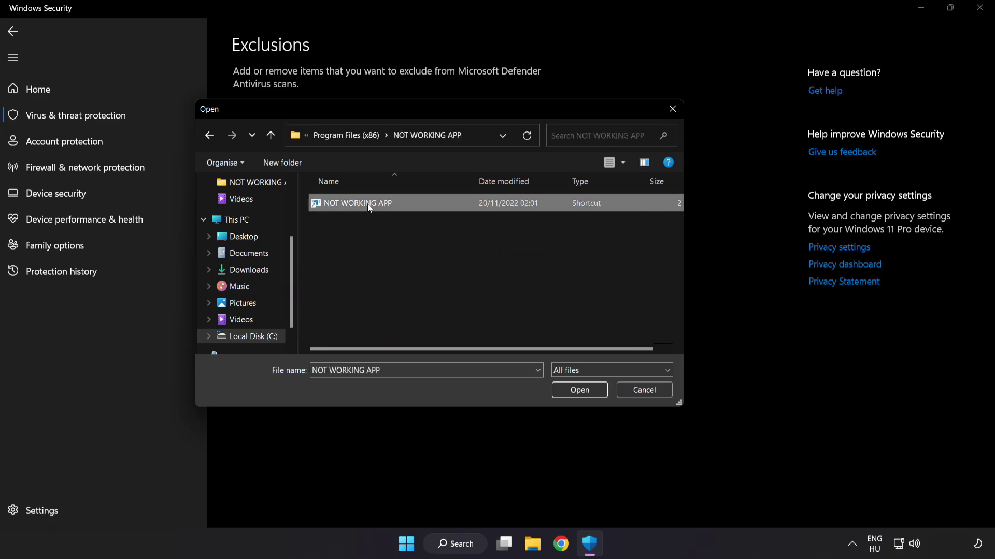
click(581, 395)
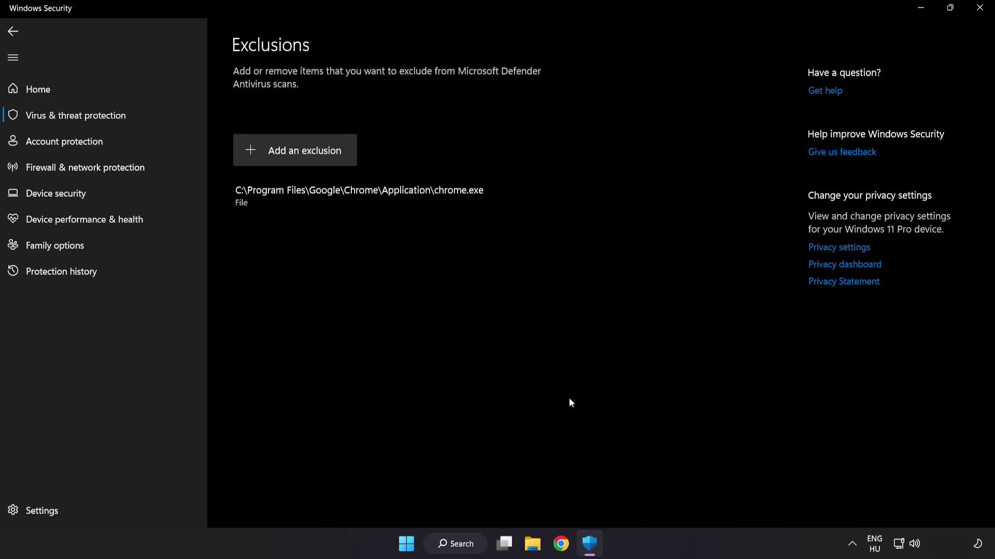
Close Windows Security and show the Start menu's Sleep, Shut down and Restart options
click(977, 16)
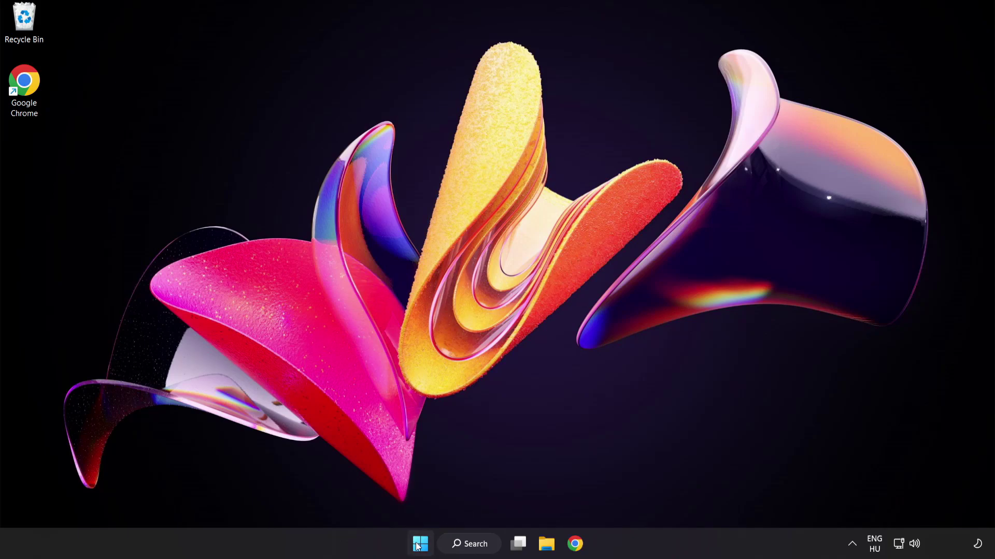
click(418, 547)
click(658, 499)
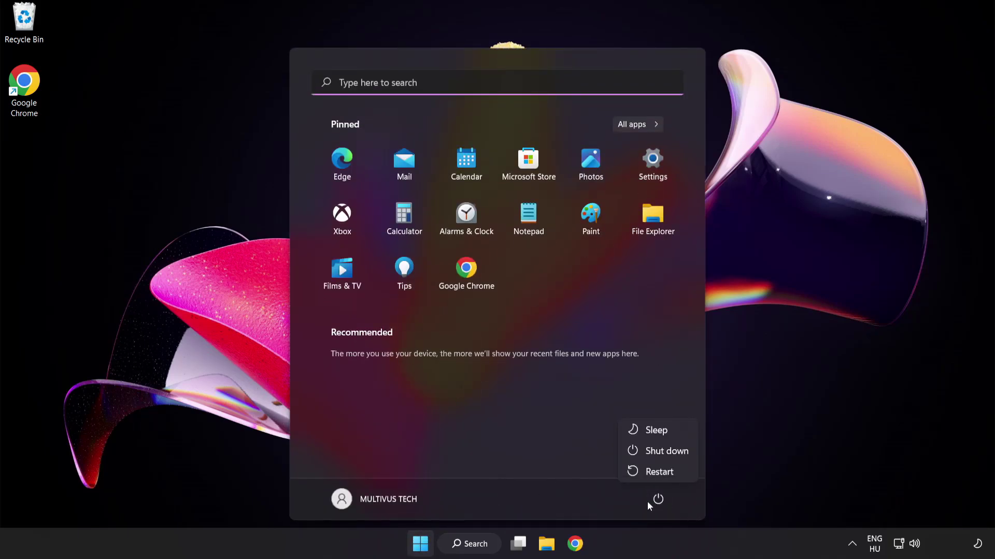